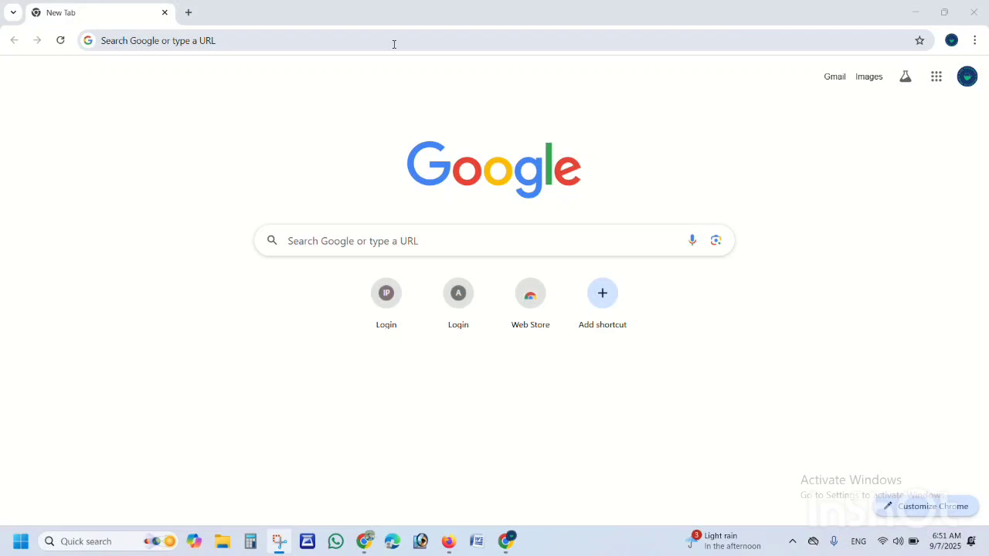
Search Google for SEWA and open the Sewa Setu home page of the Assam government.
left_click(394, 44)
type("SEWA")
key("Return")
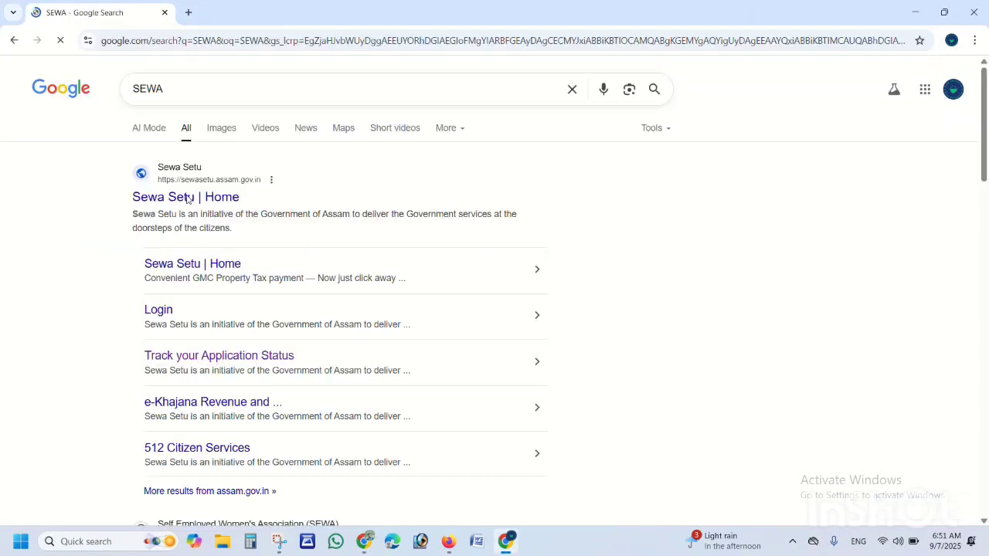
left_click(142, 202)
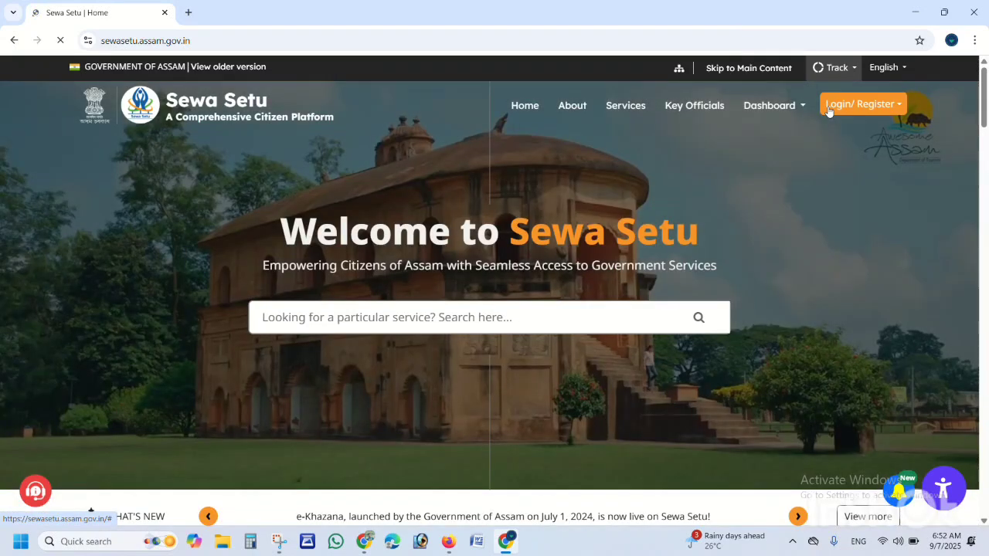
Open the citizen login page and allow it to know the location while visiting the site.
left_click(828, 111)
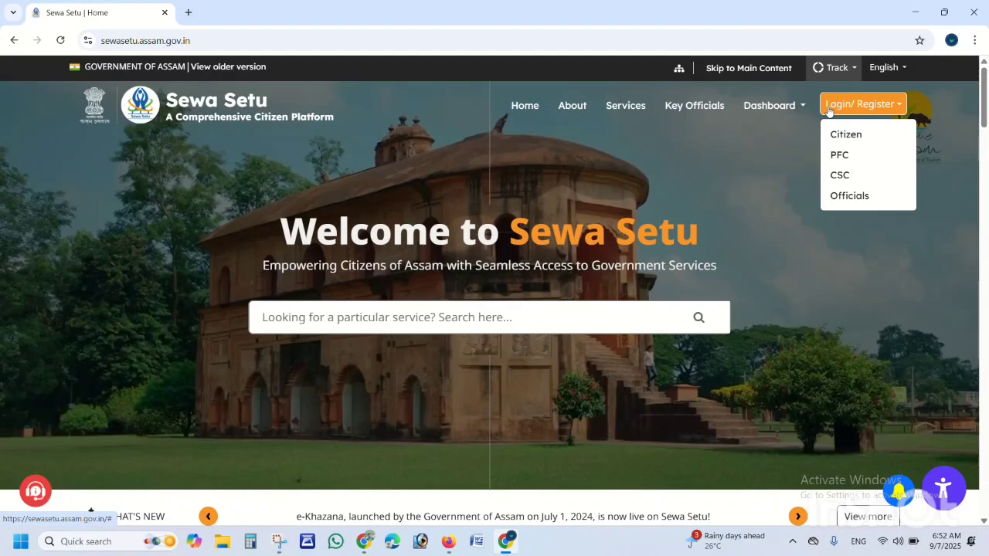
left_click(868, 138)
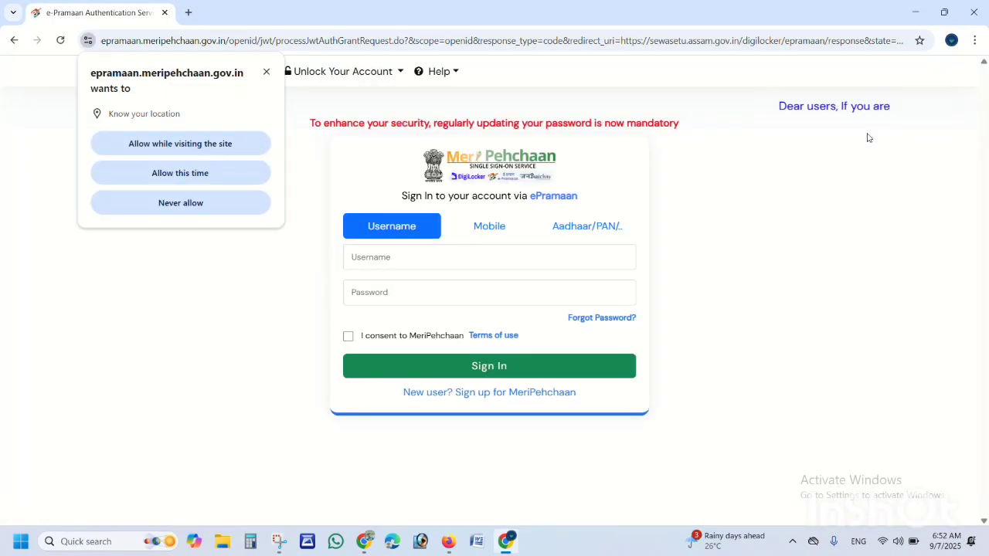
left_click(220, 139)
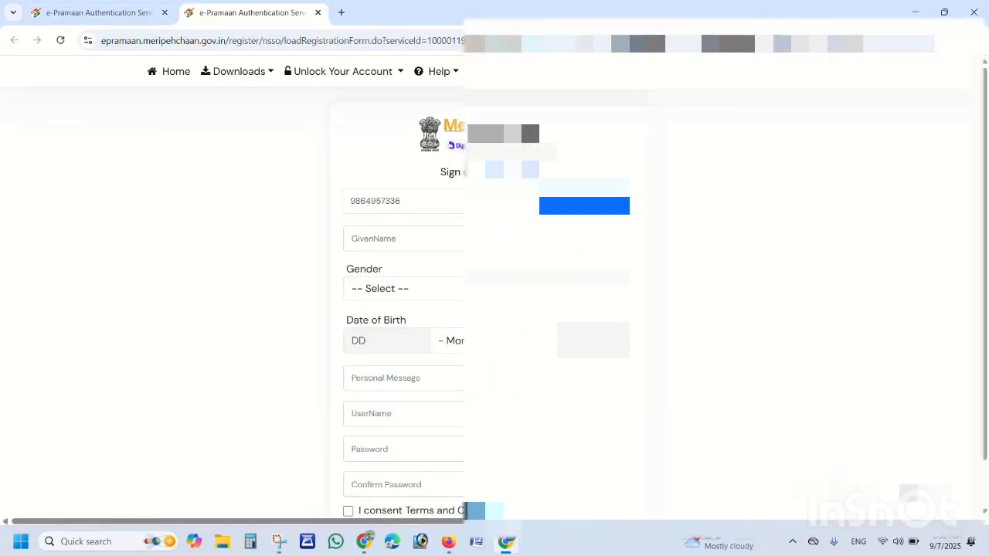
Examine the MeriPehchaan sign-up form's fields, including mobile number, given name and personal message.
left_click_drag(409, 202, 274, 202)
scroll(584, 161, "down", 1)
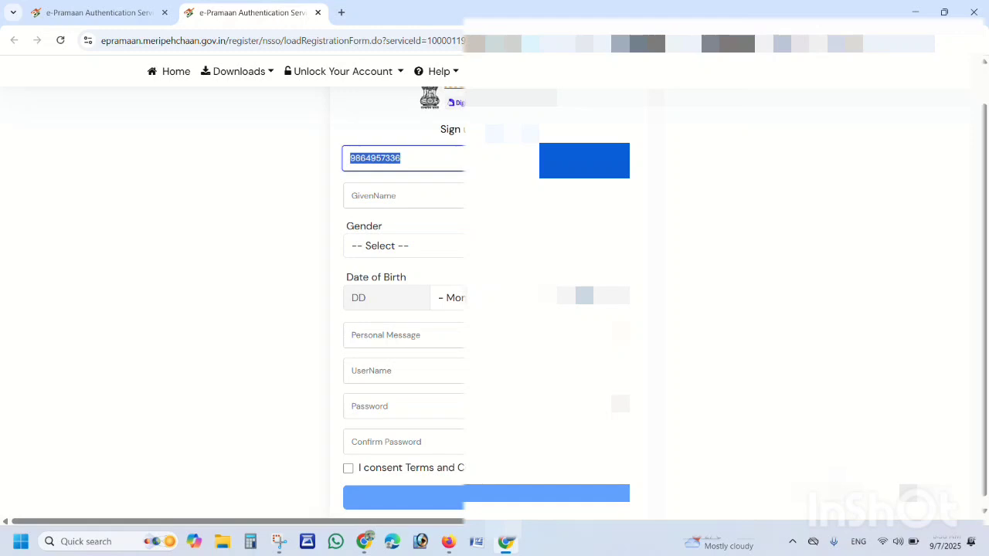
left_click(422, 193)
scroll(423, 188, "down", 1)
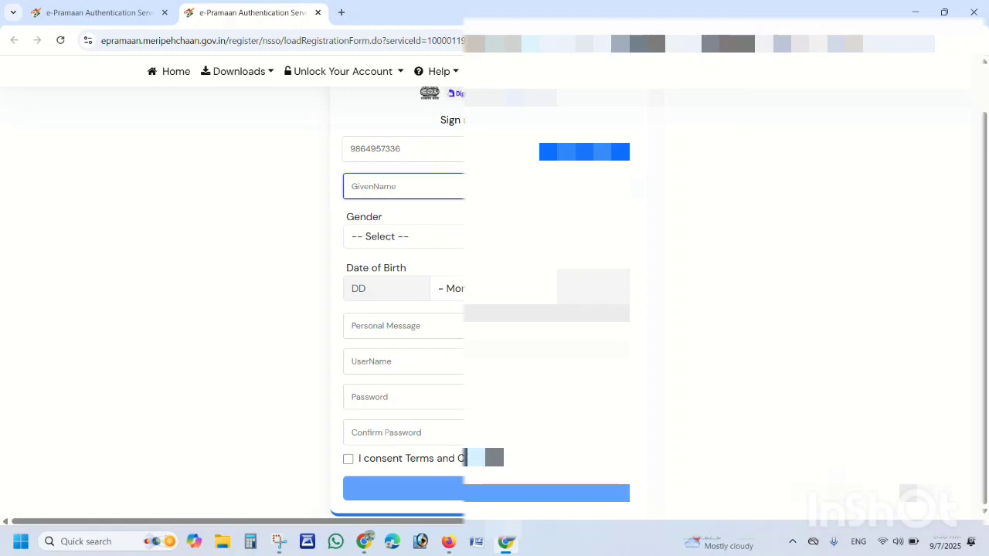
left_click(404, 332)
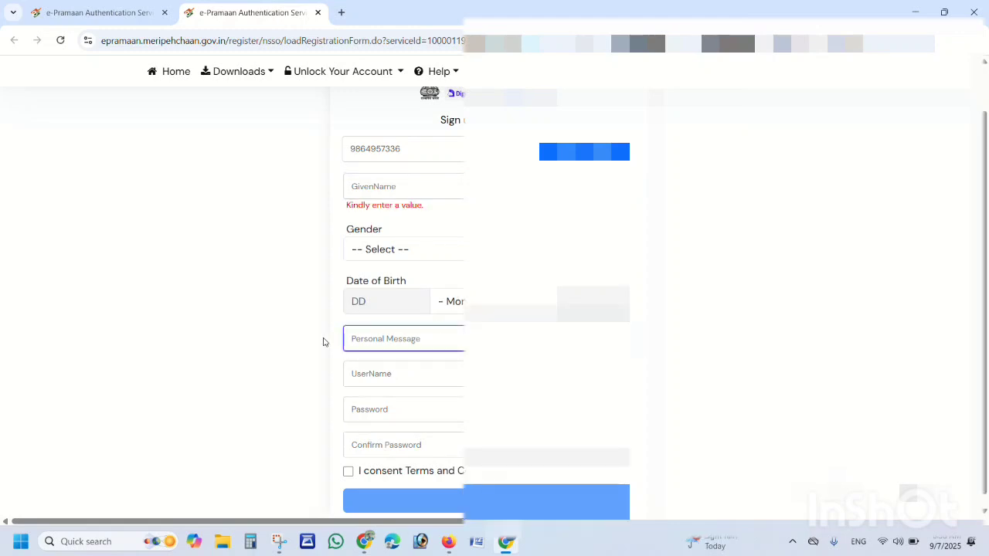
scroll(366, 369, "down", 1)
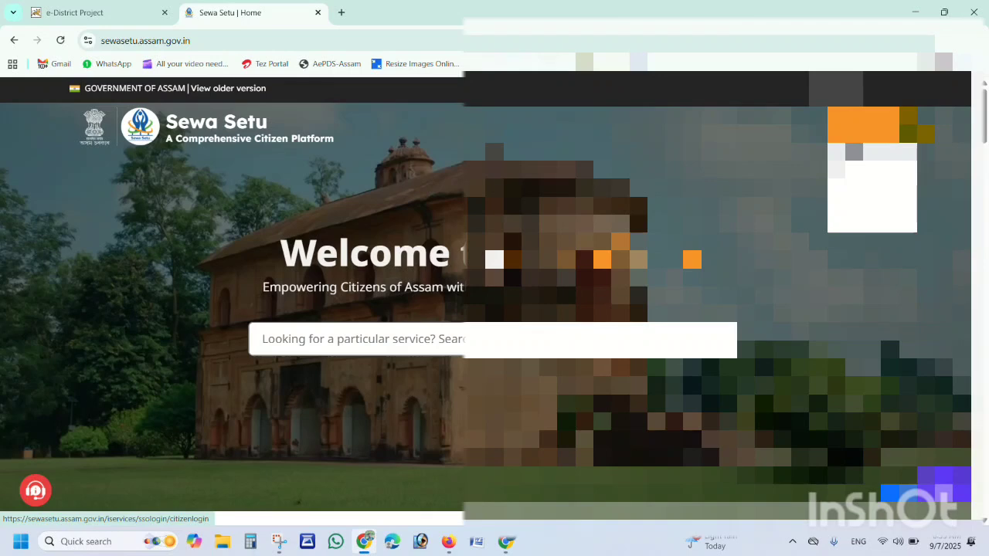
Sign in as a citizen with the saved username and password, consenting to MeriPehchaan, and dismiss the DigiLocker linking request.
left_click(860, 152)
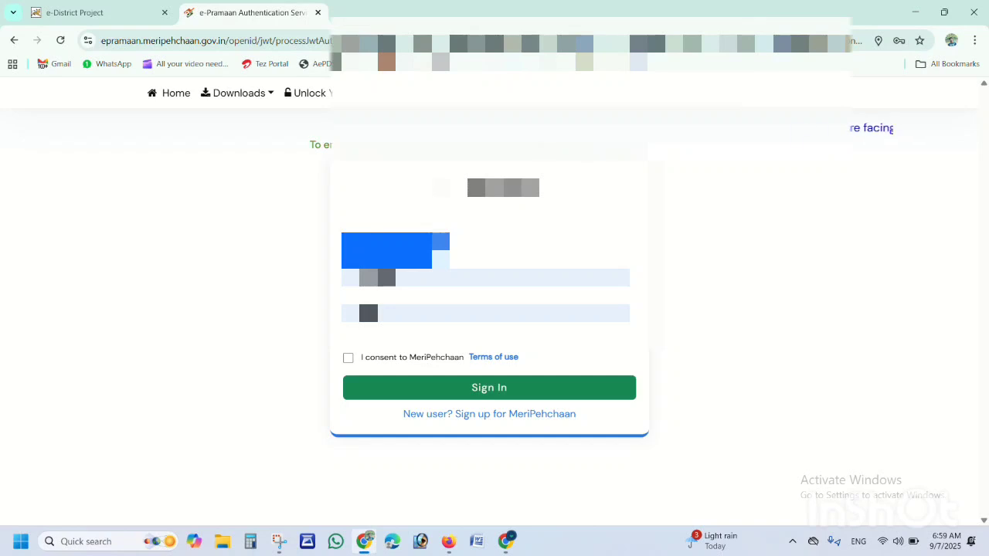
double_click(375, 312)
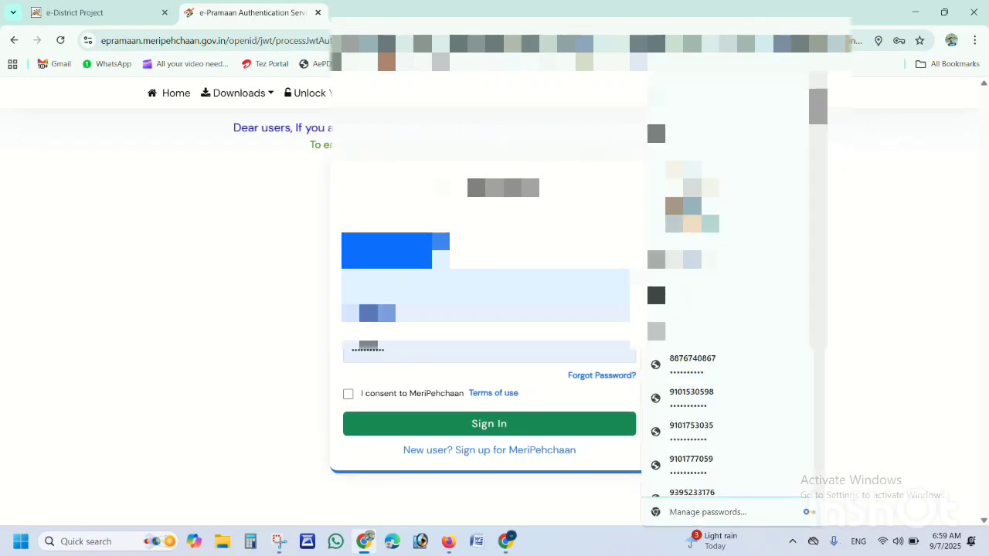
type("d")
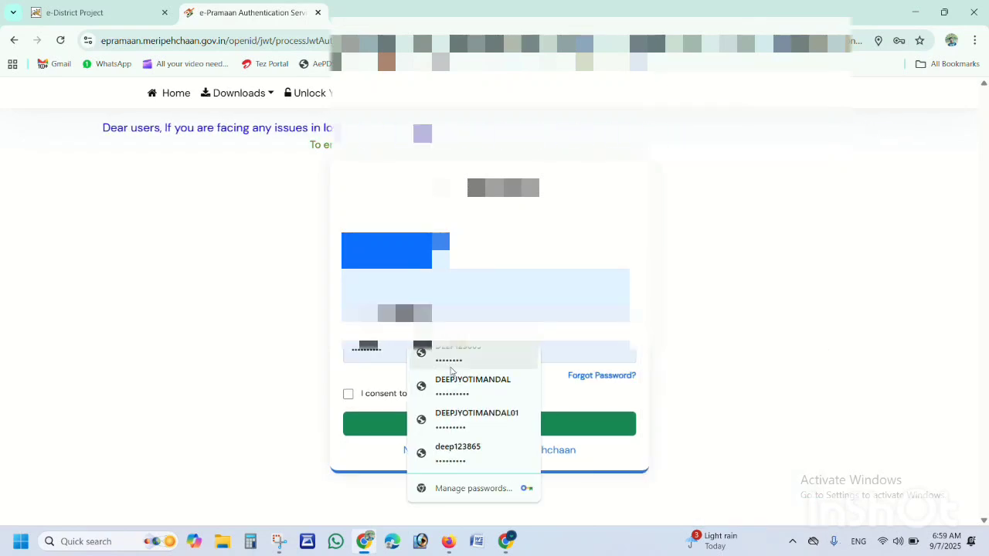
left_click(460, 354)
left_click(347, 396)
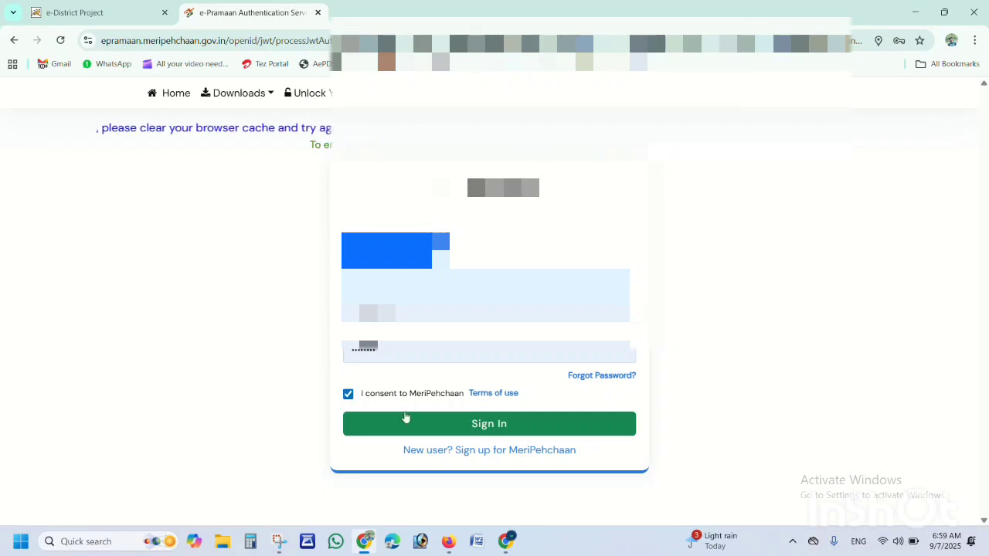
left_click(518, 423)
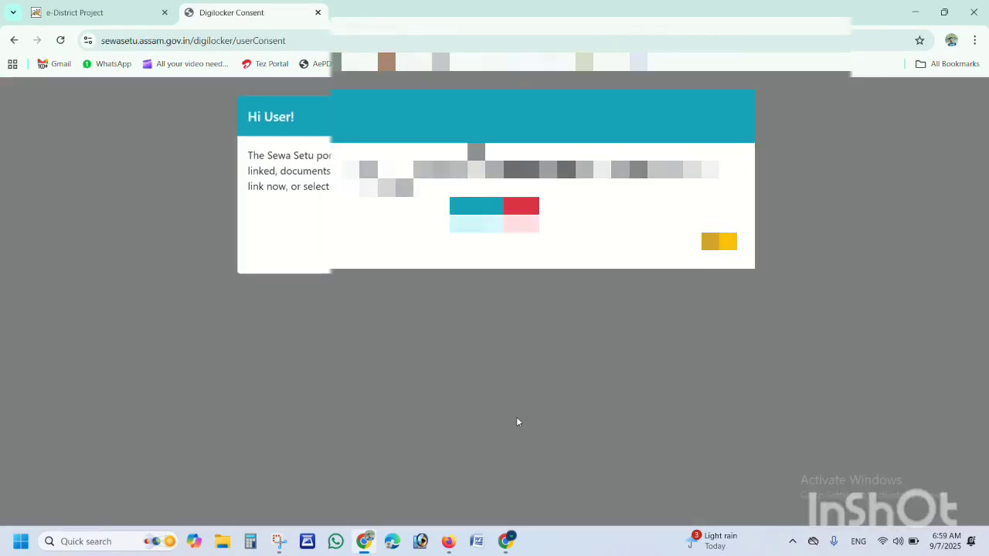
left_click(714, 242)
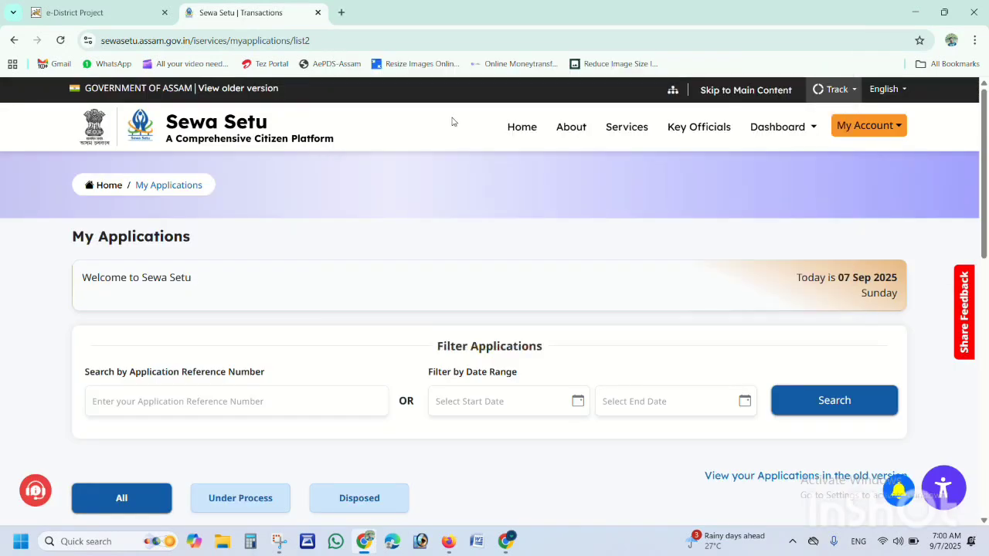
left_click_drag(469, 126, 829, 151)
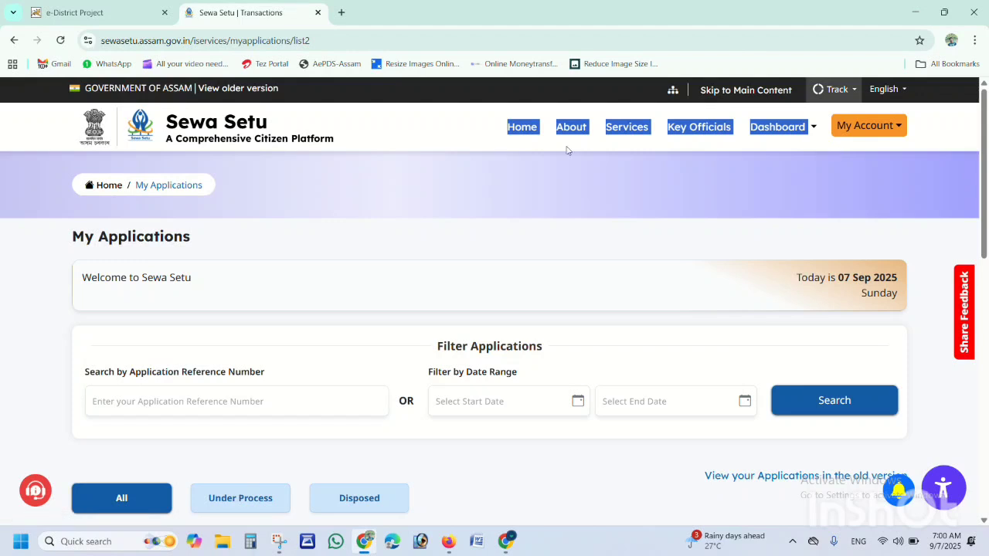
left_click(441, 134)
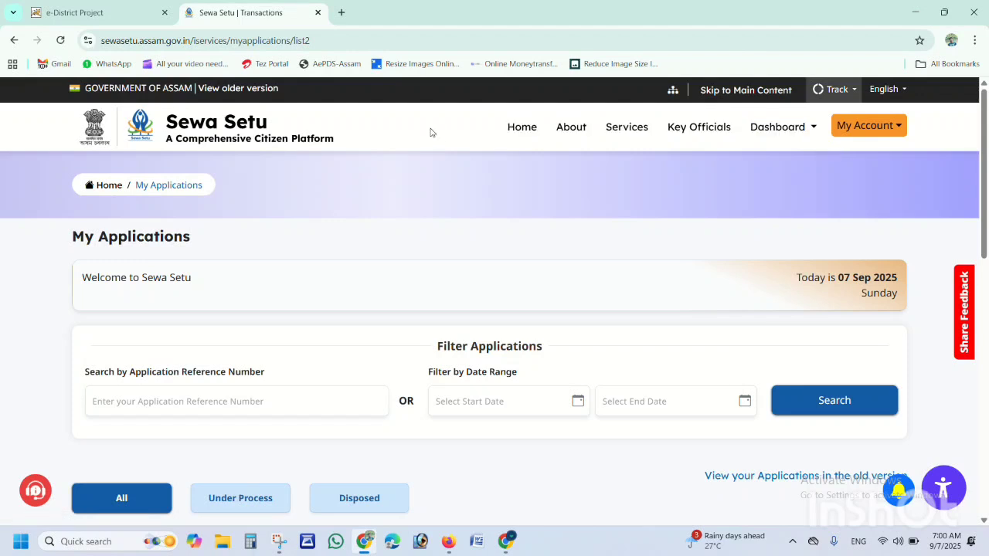
Search the list of services for INCOME and open Application for Income Certificate under Revenue and Disaster Management.
left_click(620, 132)
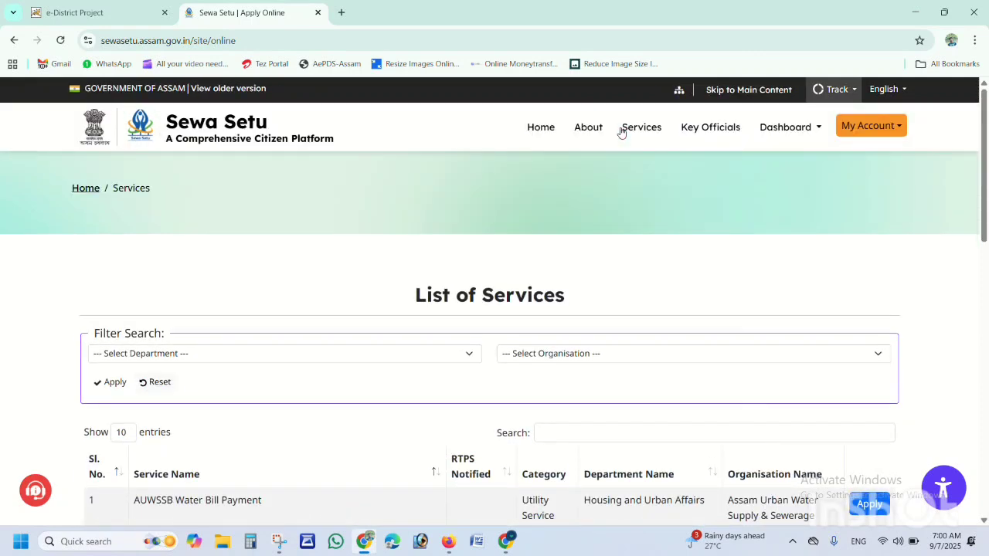
scroll(541, 124, "down", 2)
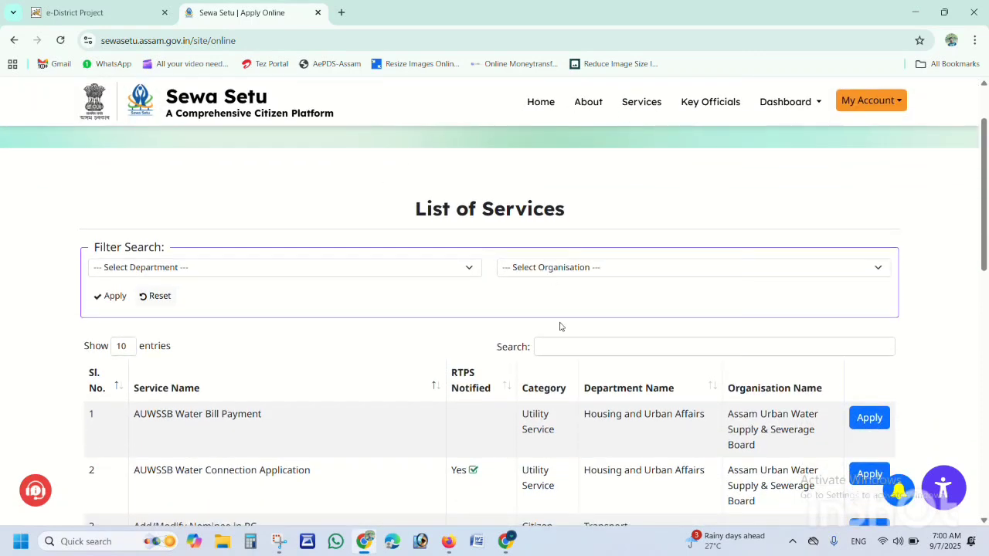
left_click(572, 352)
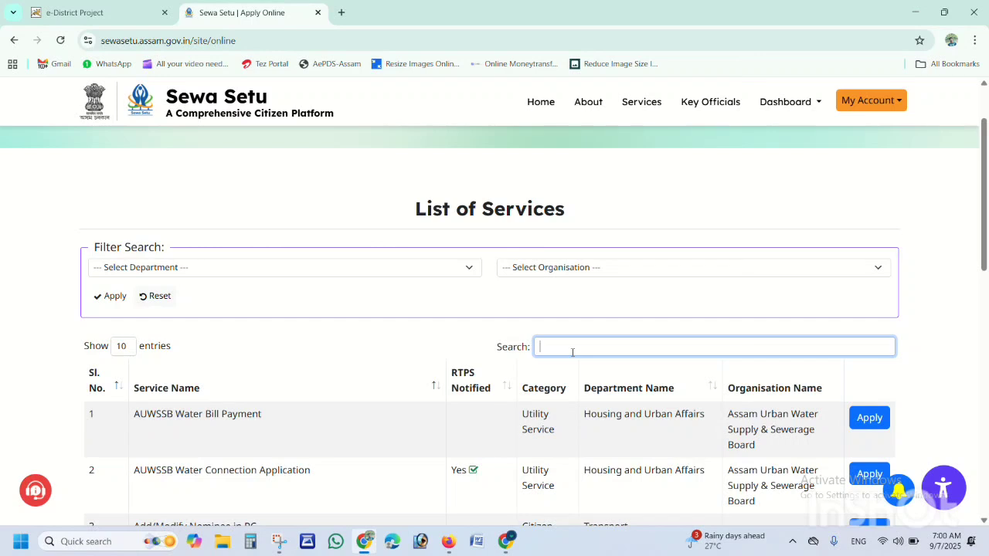
type("INCOME")
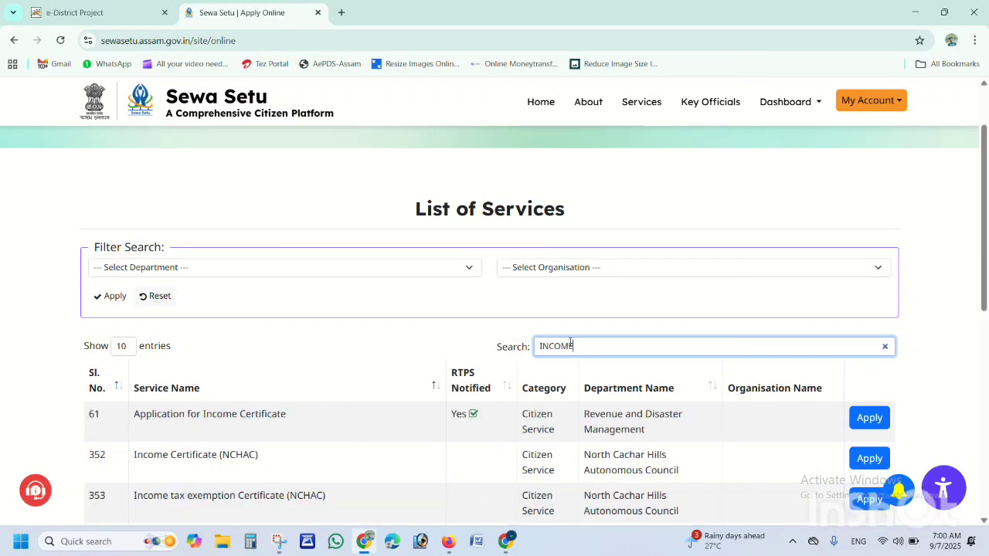
scroll(276, 296, "down", 1)
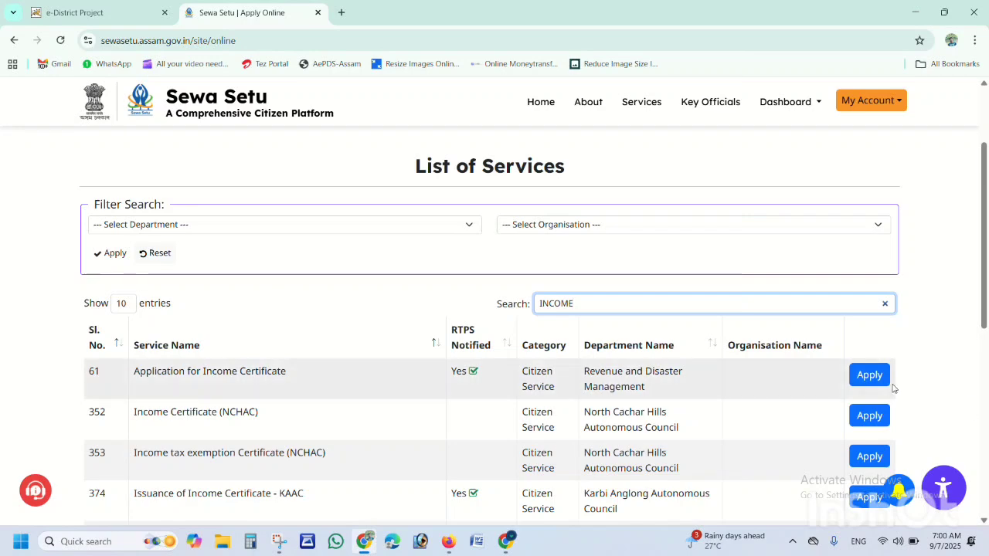
left_click(870, 375)
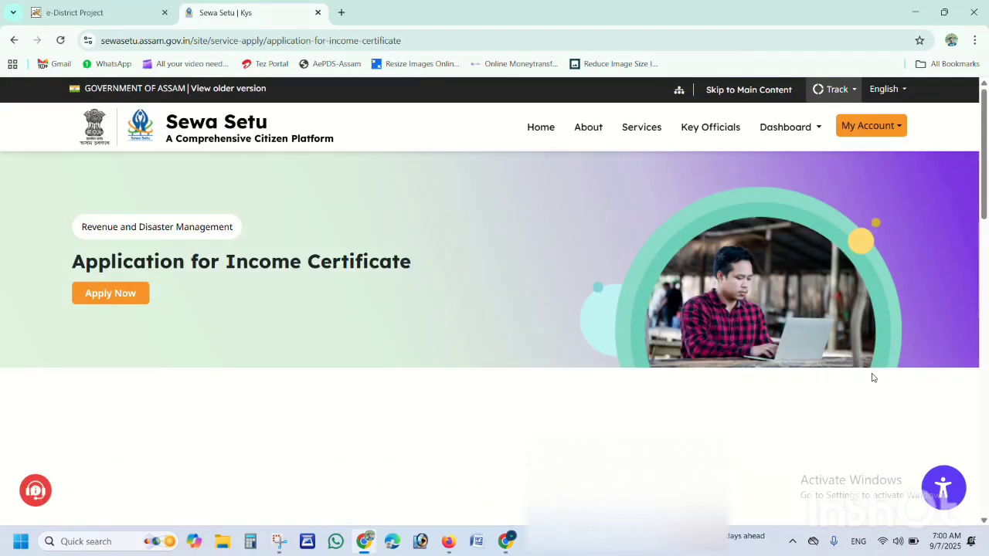
Review the guidelines and the requirements for the income certificate, including enclosed documents and fees.
scroll(630, 349, "down", 1)
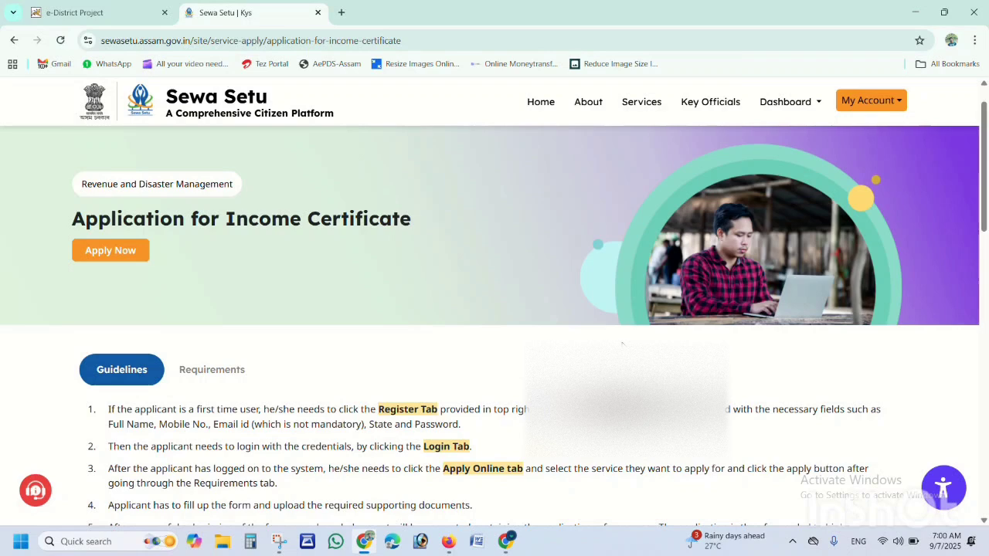
scroll(623, 347, "down", 1)
left_click(208, 336)
scroll(208, 336, "down", 1)
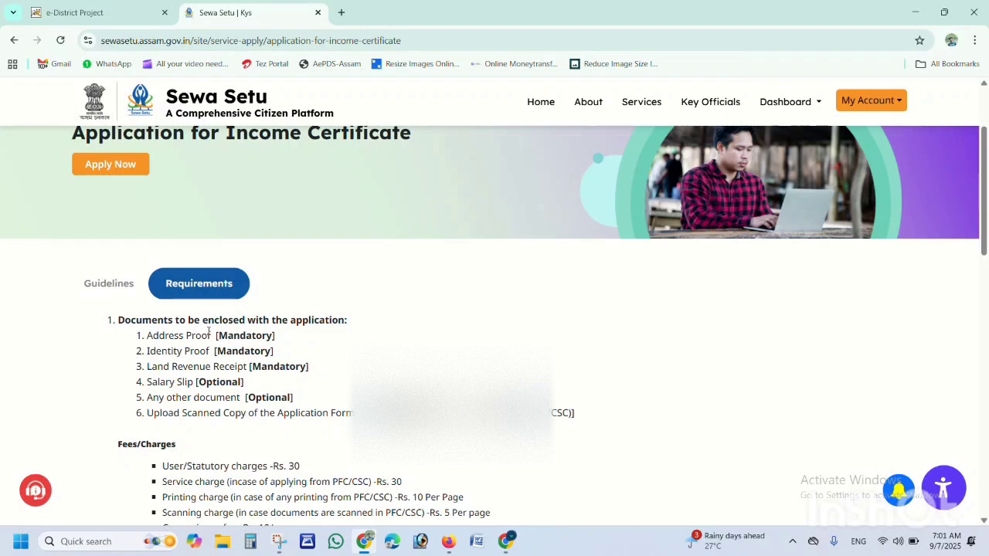
scroll(357, 317, "up", 1)
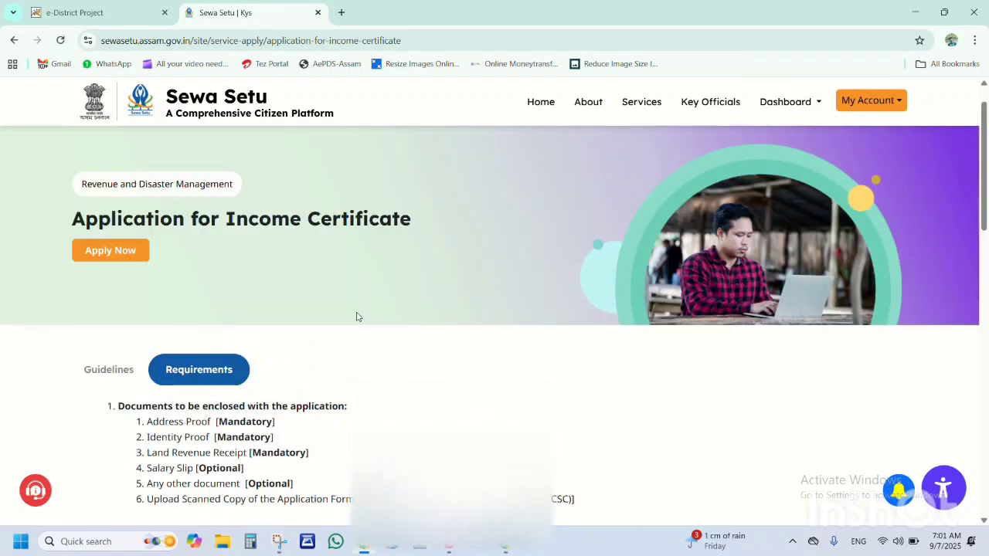
Start the income certificate application and go past its instructions to the applicant's details.
left_click(111, 250)
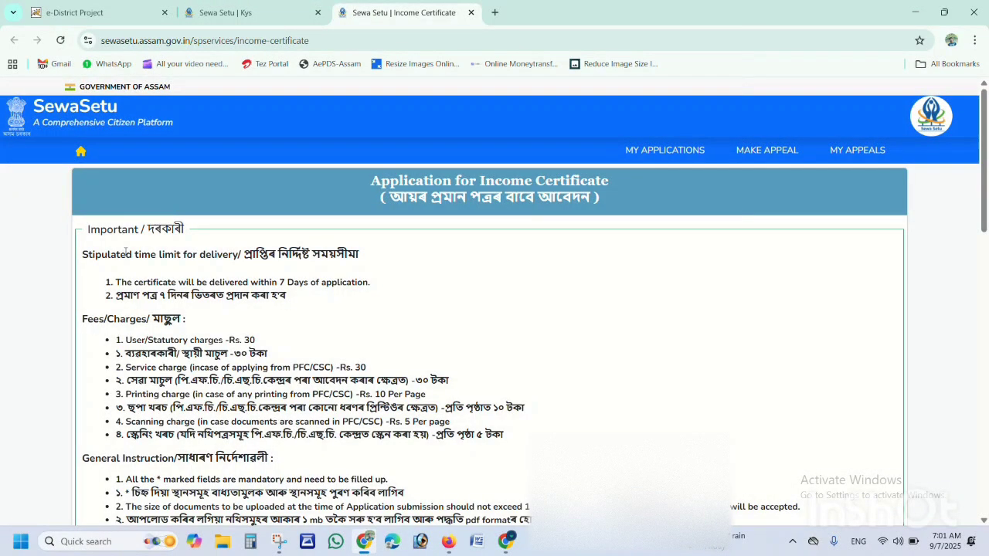
scroll(381, 243, "down", 1)
scroll(382, 242, "down", 4)
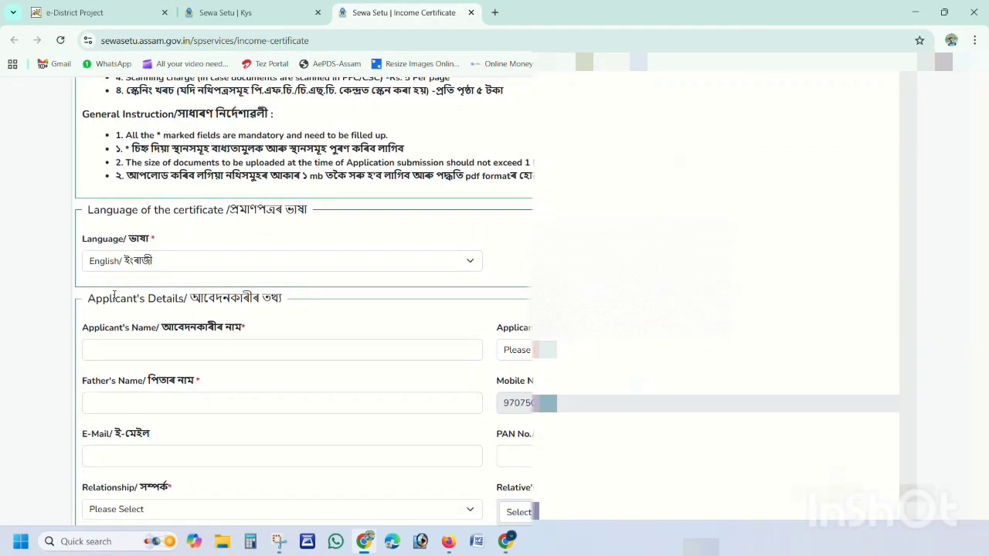
Fill in the applicant's full name, set the gender to Male and enter the father's name.
scroll(124, 278, "down", 1)
left_click(133, 262)
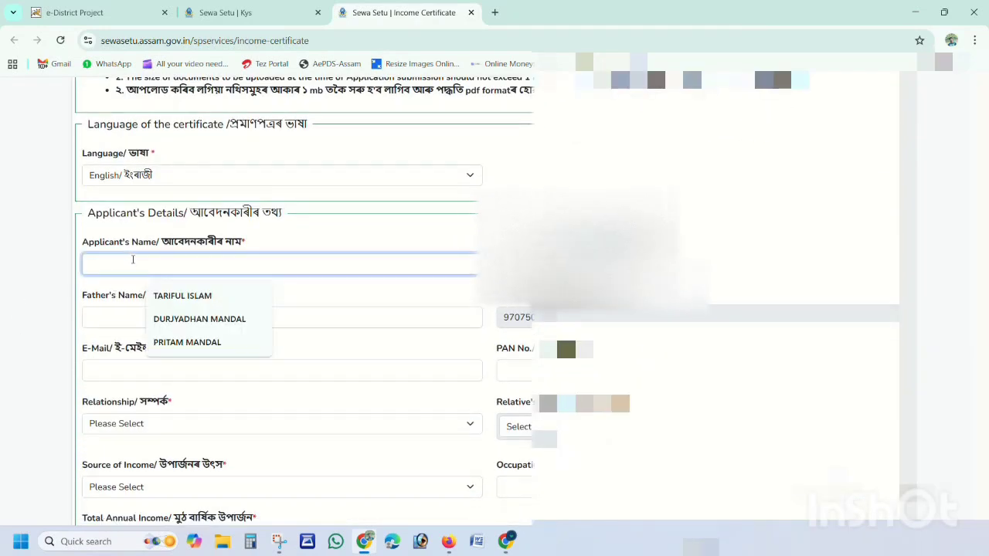
left_click(199, 320)
scroll(607, 221, "down", 1)
left_click(622, 199)
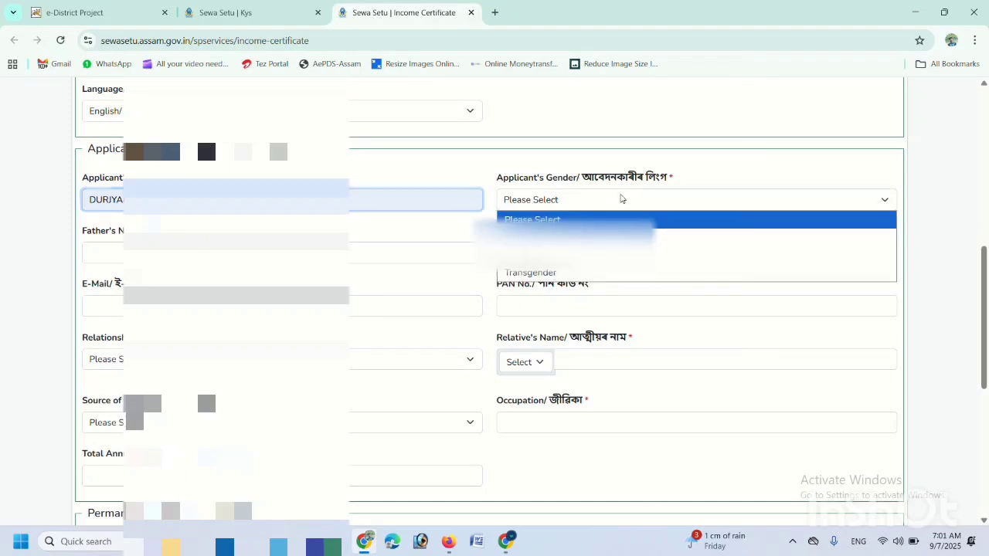
left_click(587, 236)
left_click(334, 257)
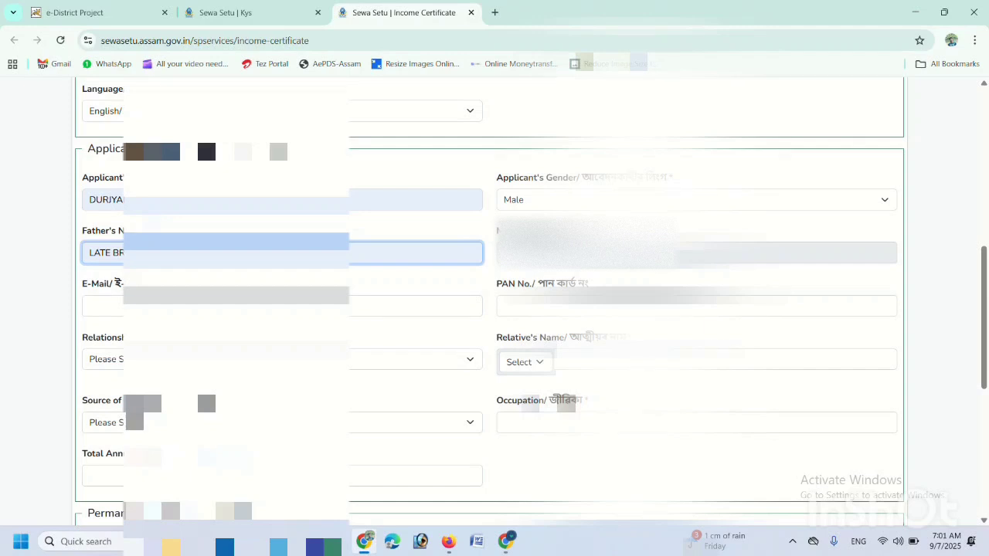
Examine the mobile number, e-mail and PAN number fields in the applicant's details.
scroll(578, 166, "down", 1)
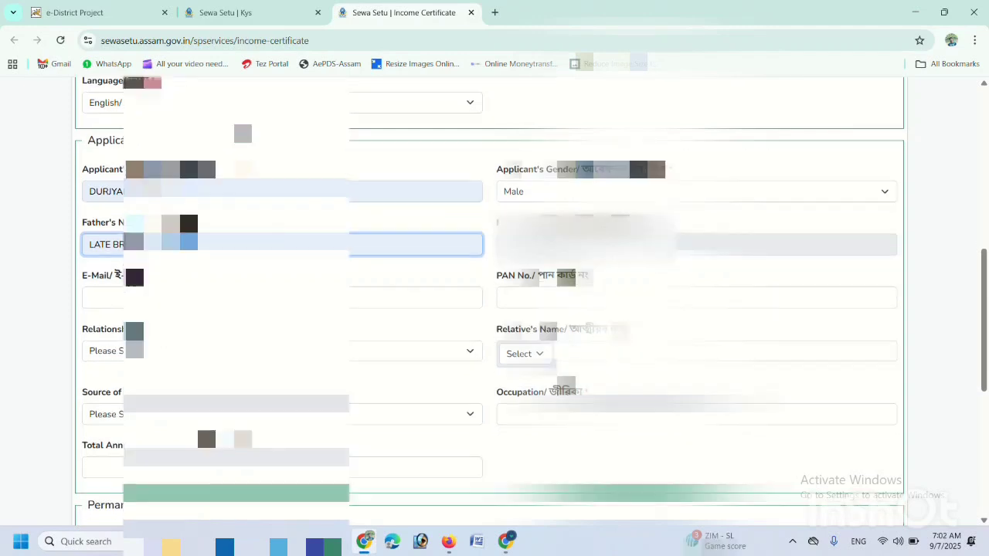
left_click_drag(578, 166, 462, 166)
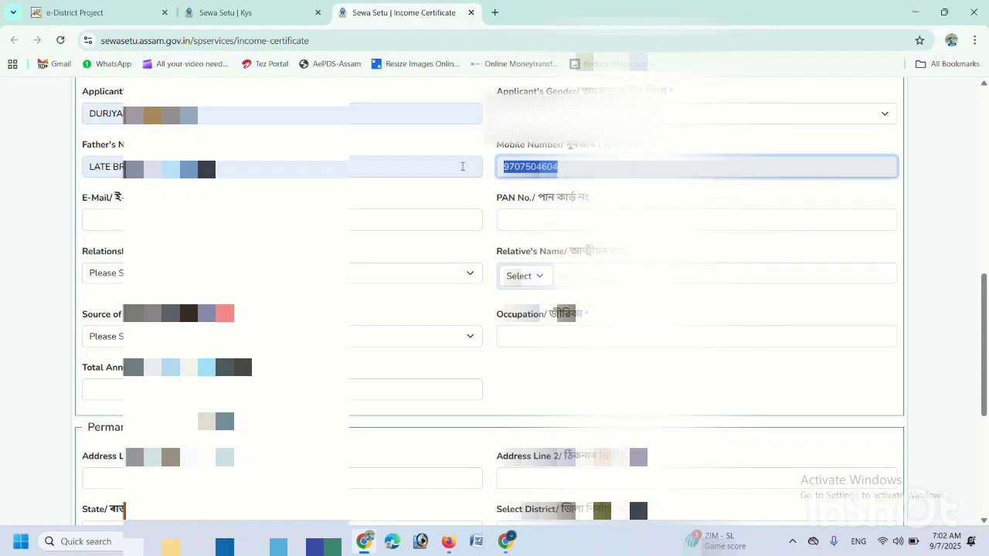
scroll(121, 179, "down", 1)
left_click(121, 178)
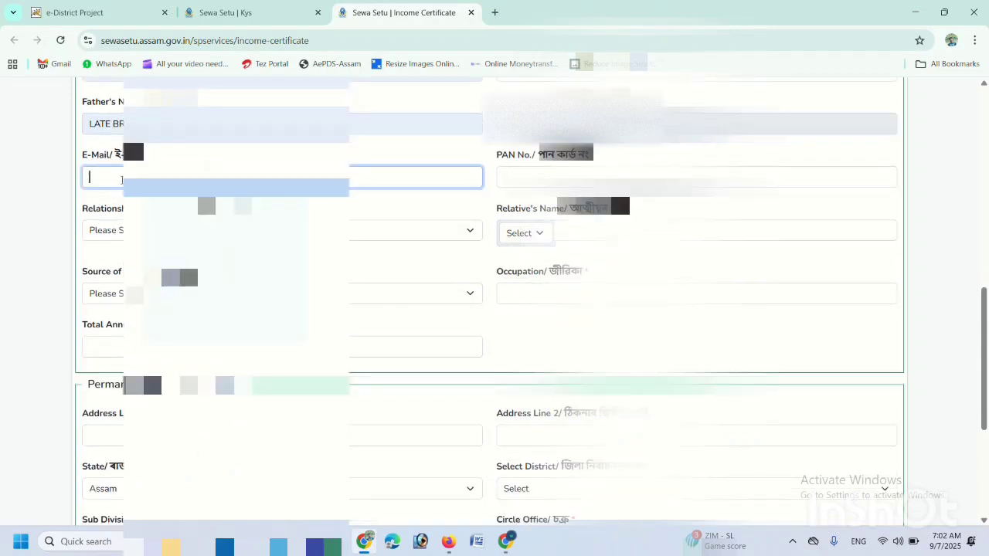
left_click(500, 178)
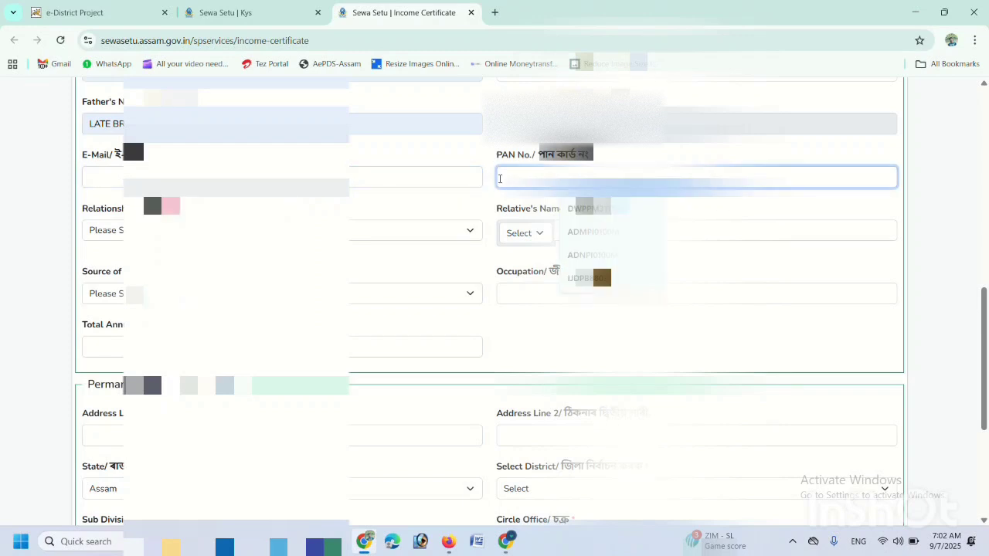
Set the applicant's relationship to the relative to Son Of.
scroll(499, 180, "down", 1)
left_click(185, 187)
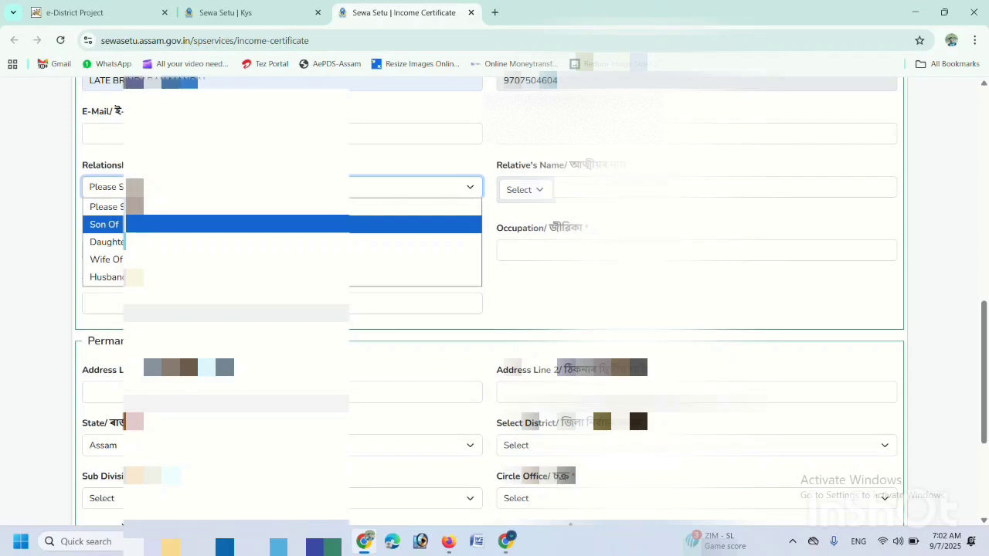
left_click(232, 225)
scroll(232, 224, "down", 1)
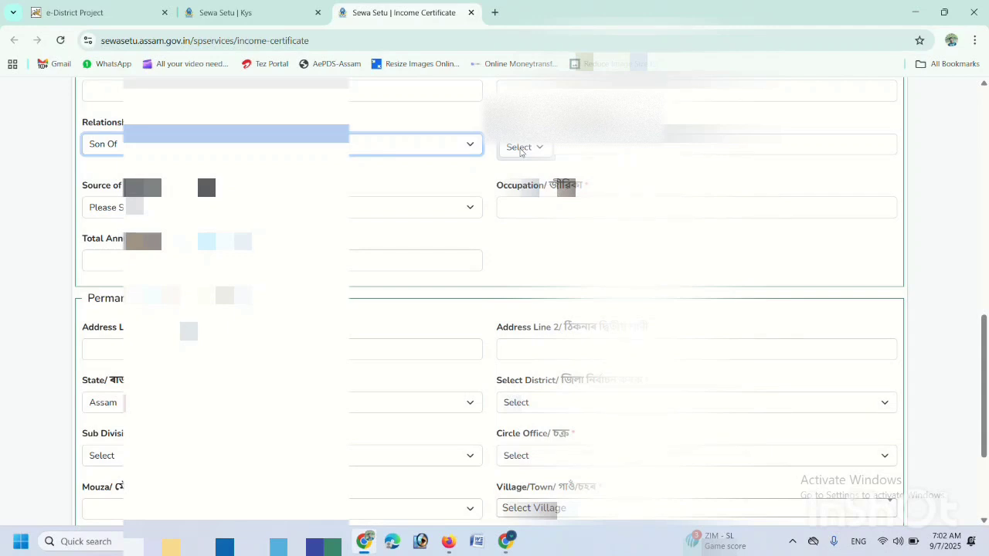
Look through the titles for the relative and fill in the relative's name with the father's full name.
left_click(520, 149)
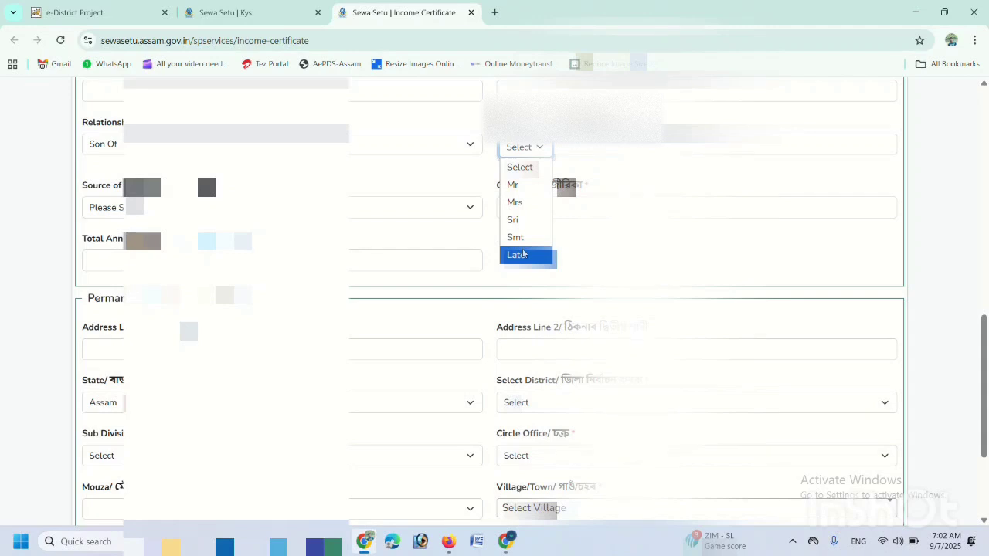
key("Up")
key("Up")
key("Up")
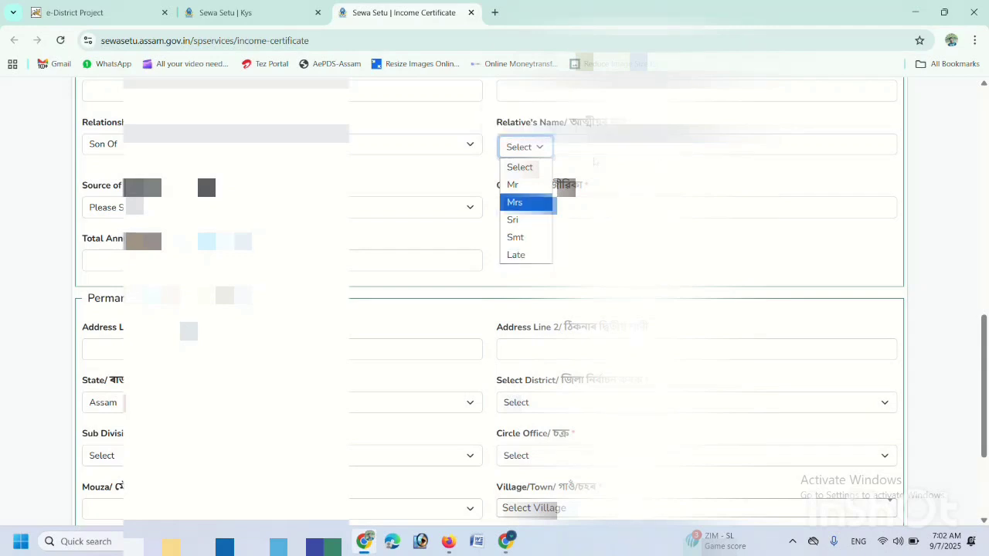
left_click(680, 145)
left_click(680, 175)
scroll(680, 175, "down", 1)
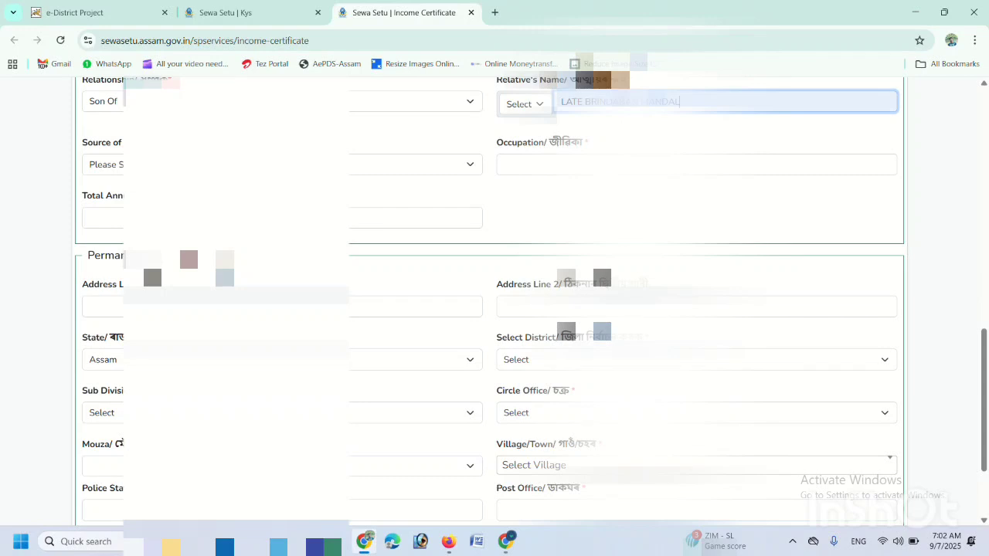
Set the source of income to Cultivation, the occupation to FARMAR and the total annual income to 90000.
left_click(255, 164)
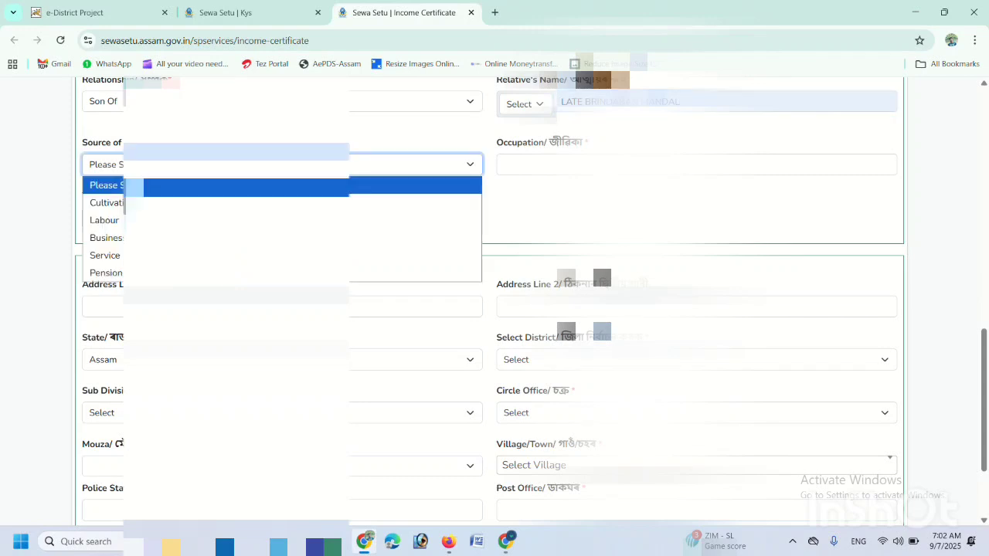
key("Down")
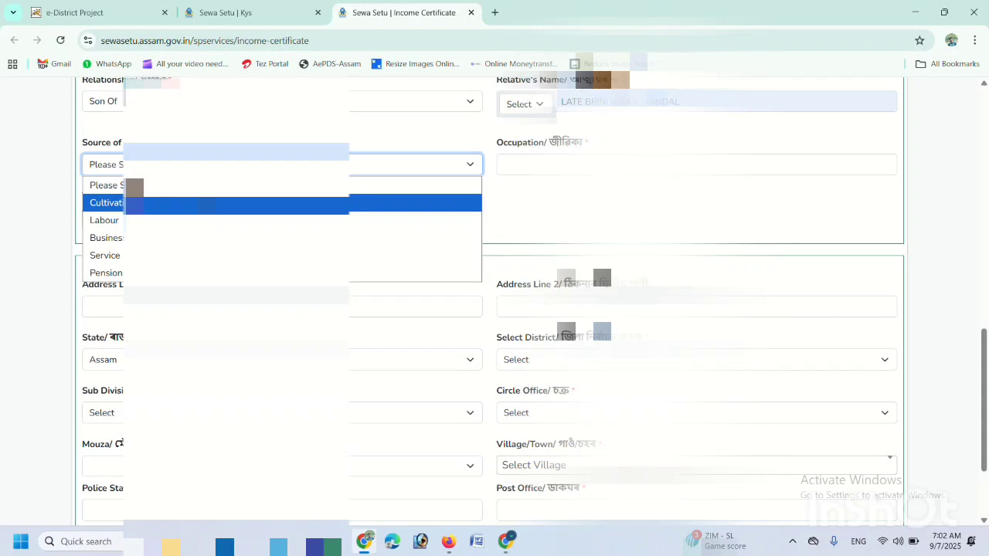
key("Down")
key("Down")
key("Down")
key("Down")
key("Escape")
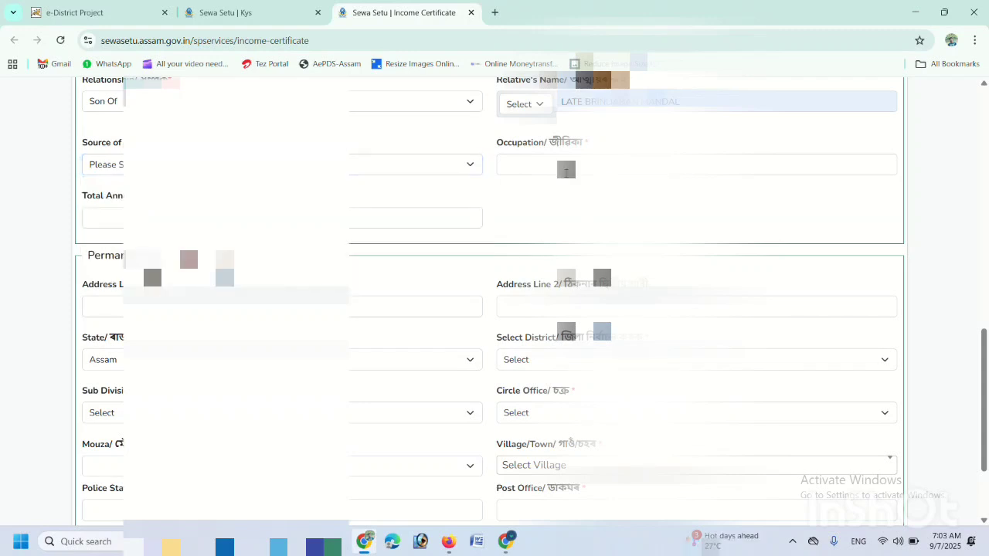
left_click(564, 165)
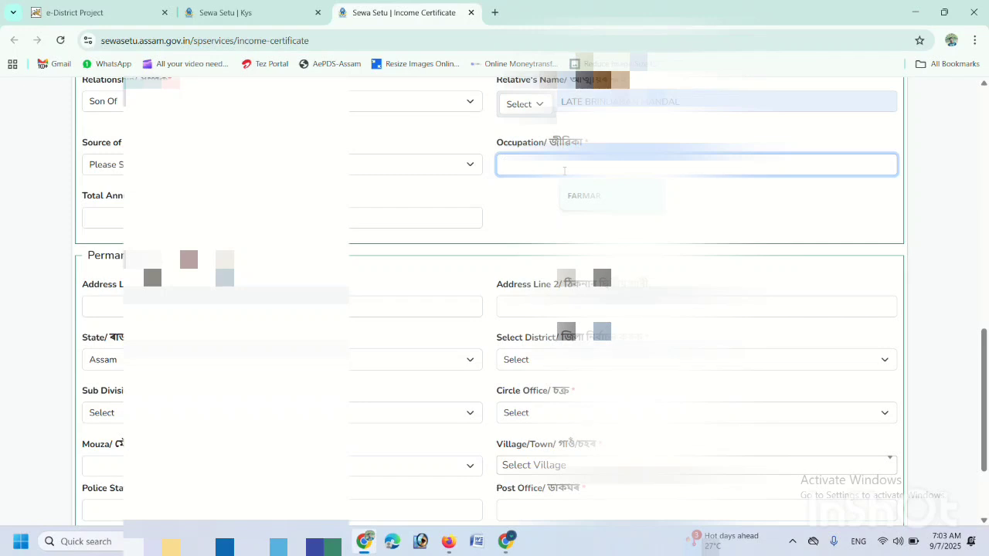
left_click(500, 205)
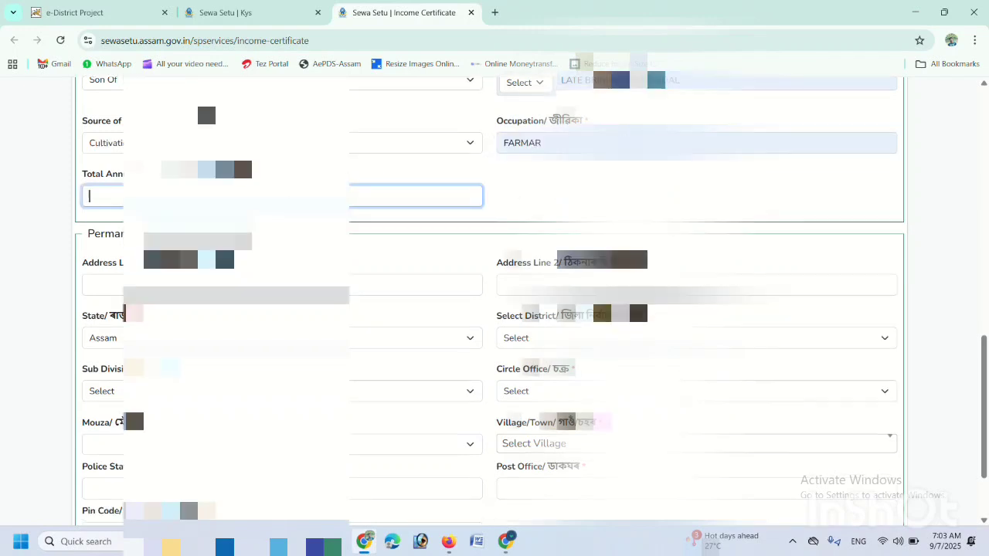
type("90000")
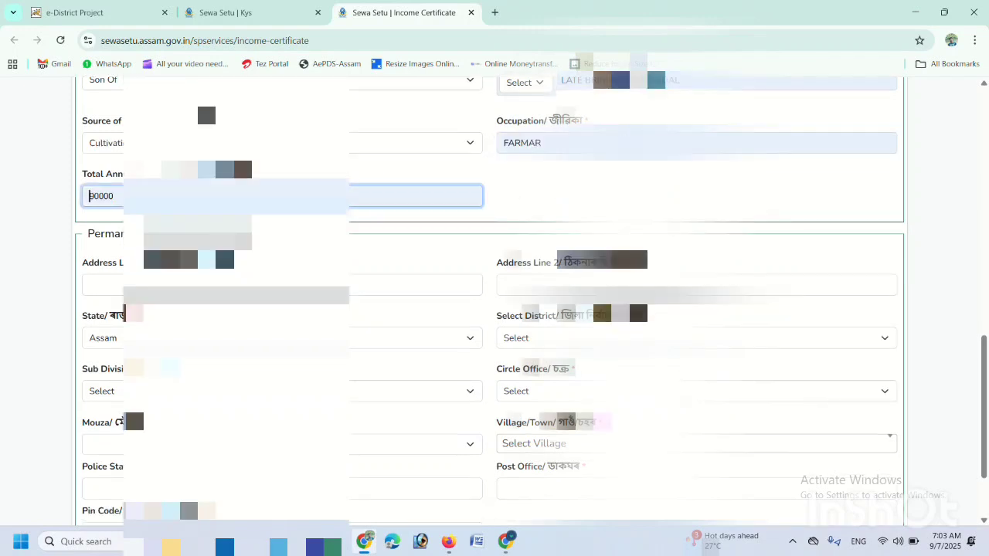
Fill in both lines of the applicant's permanent address and select the home district.
scroll(237, 197, "down", 2)
left_click(236, 178)
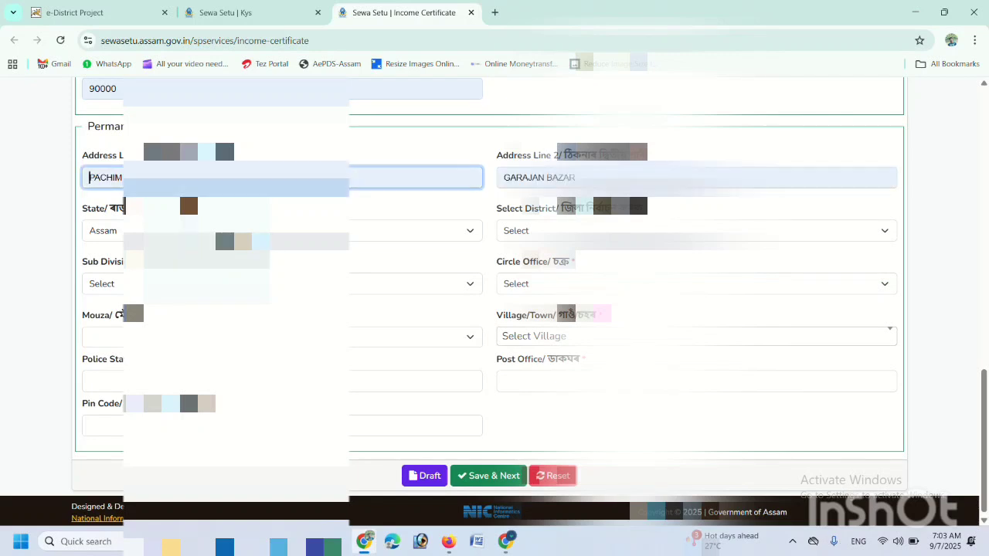
left_click(207, 217)
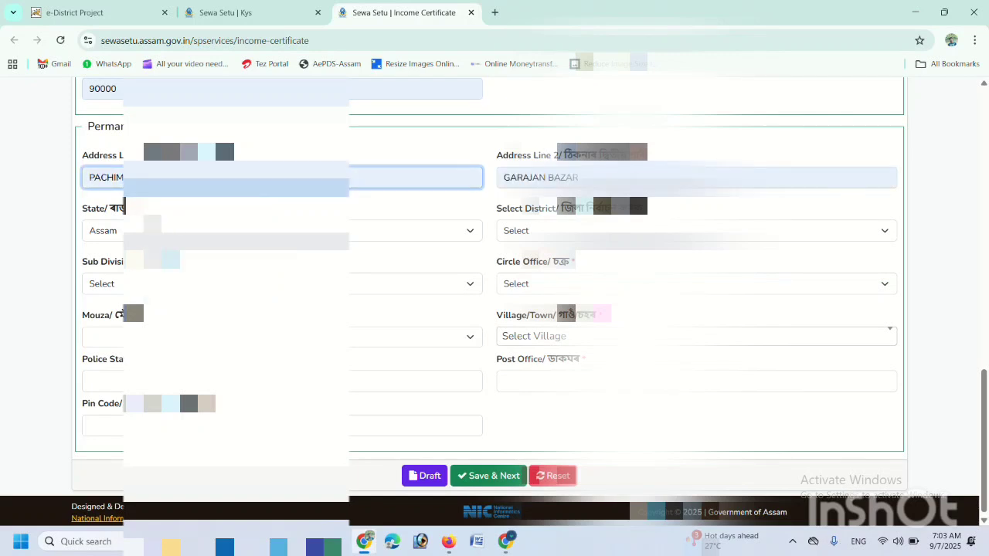
left_click(604, 228)
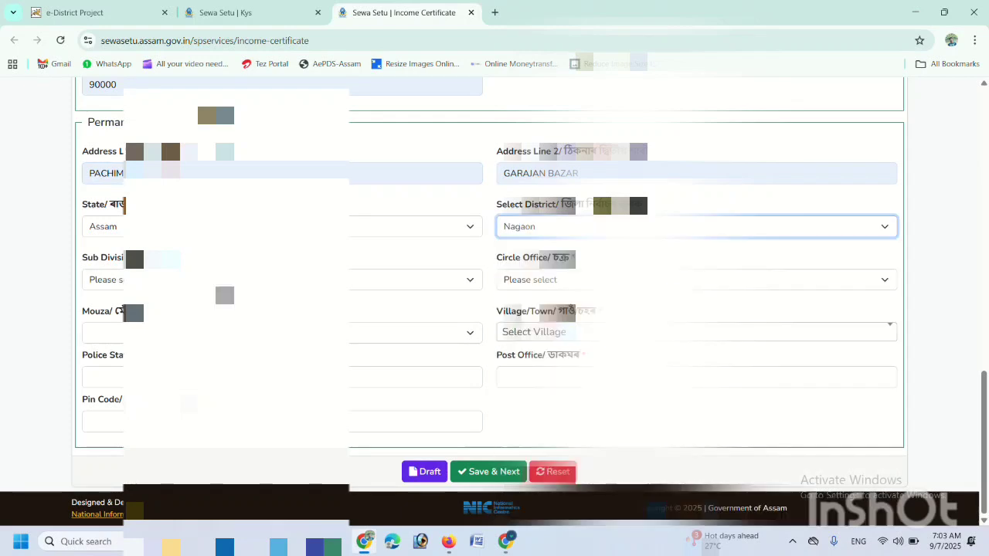
Select the sub division, circle office, mouza and village of the applicant's permanent address.
left_click(224, 281)
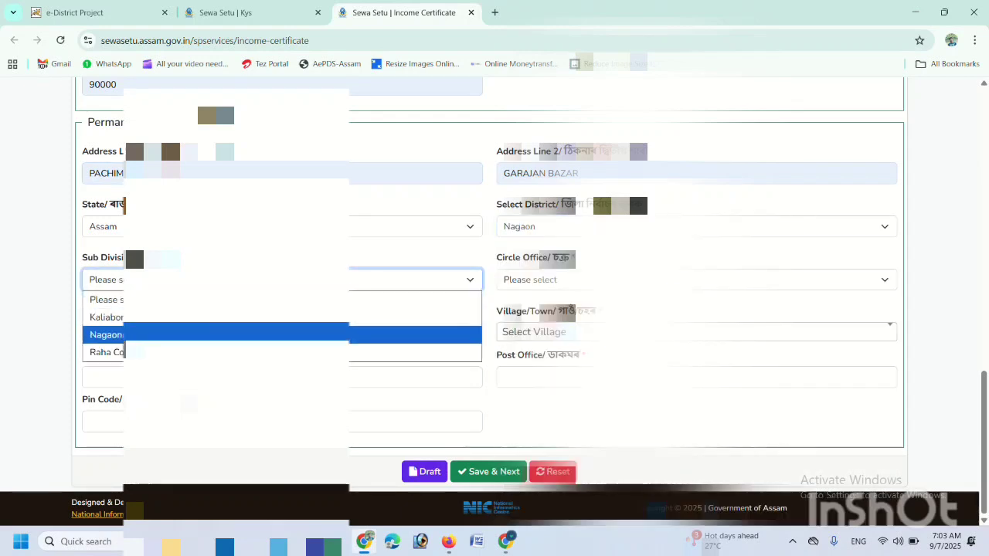
left_click(379, 335)
left_click(596, 282)
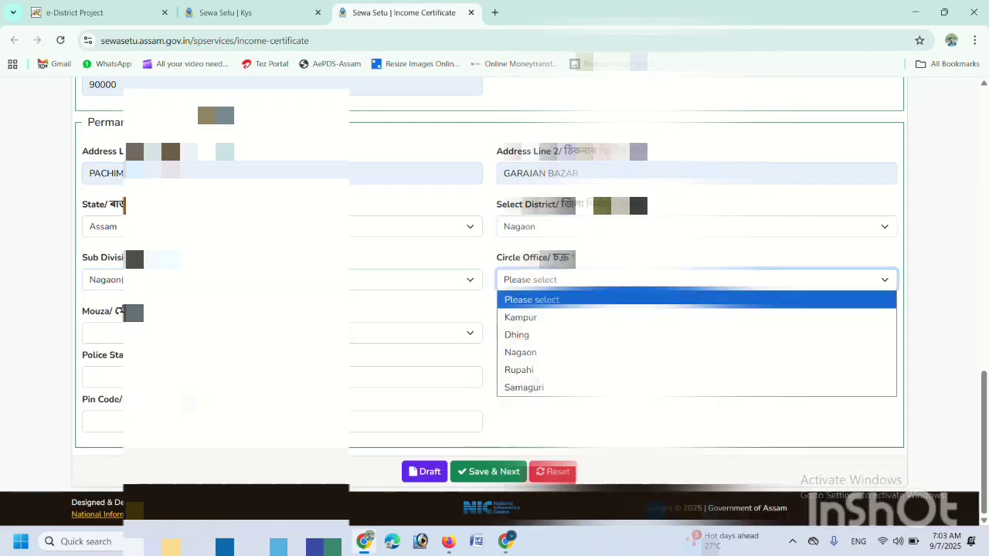
left_click(550, 371)
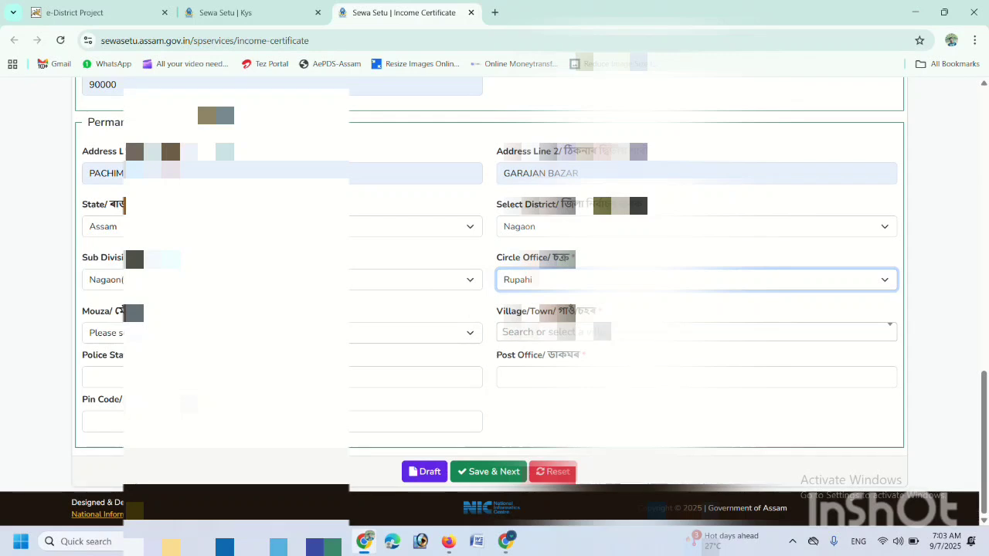
left_click(417, 333)
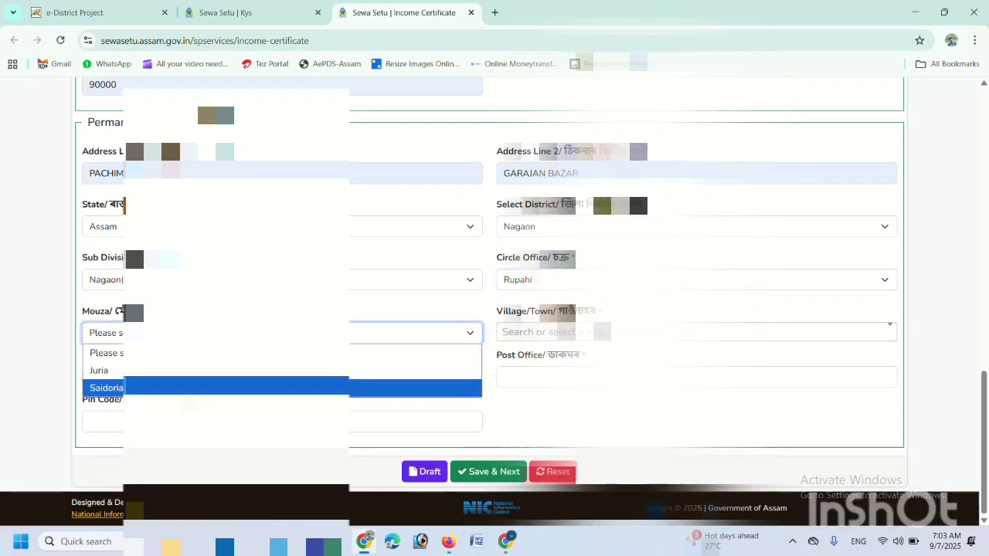
left_click(363, 388)
left_click(566, 332)
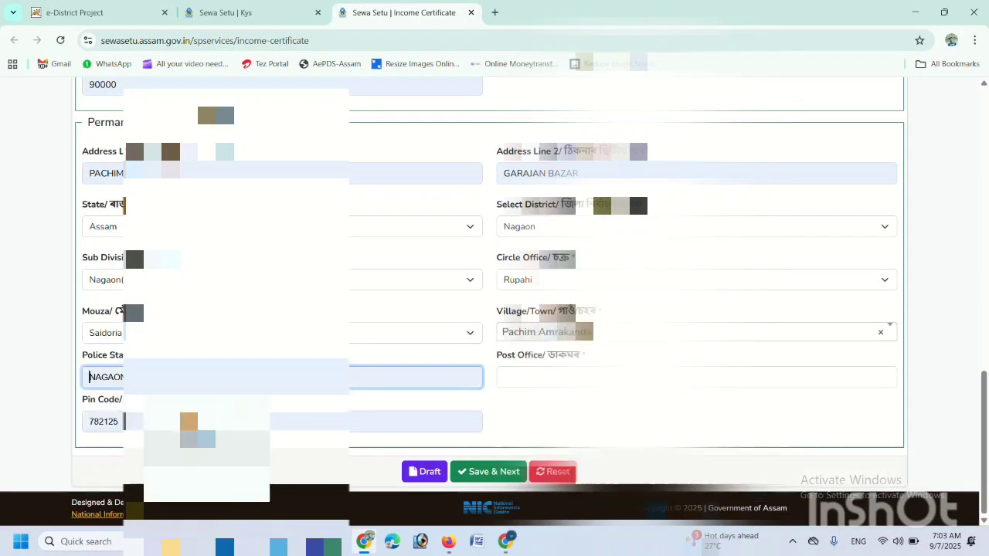
Fill in the police station of the permanent address, then save the application form and confirm going on to the attachments.
key("Return")
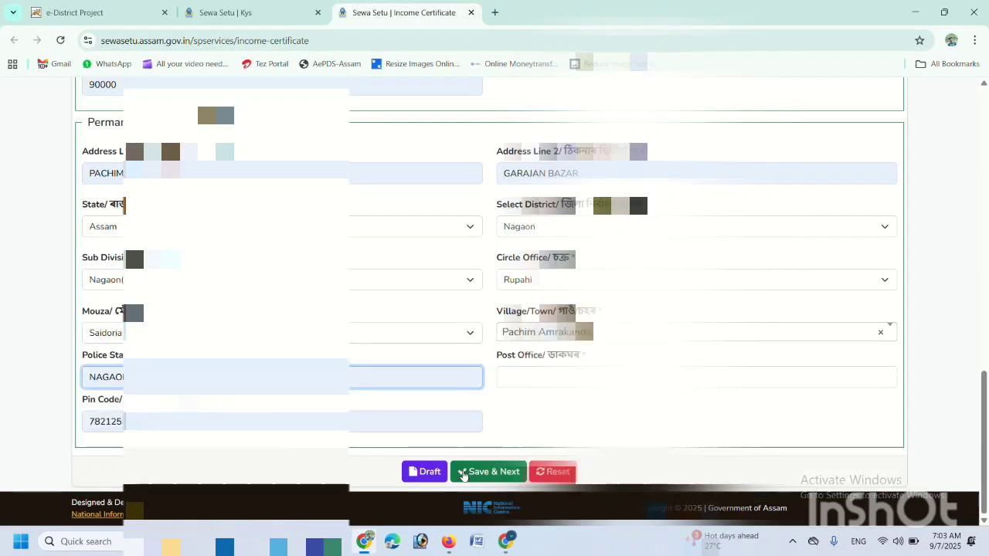
left_click(505, 477)
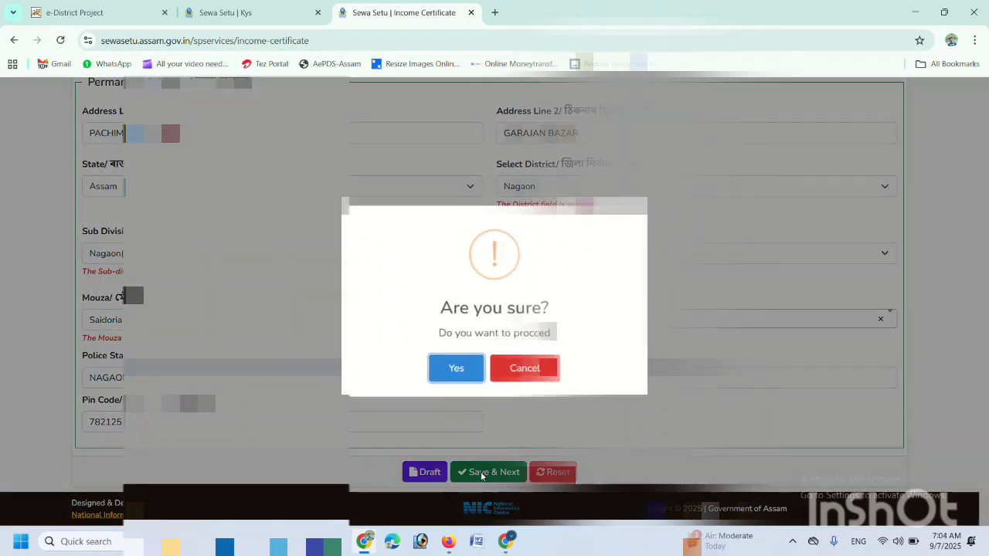
left_click(464, 364)
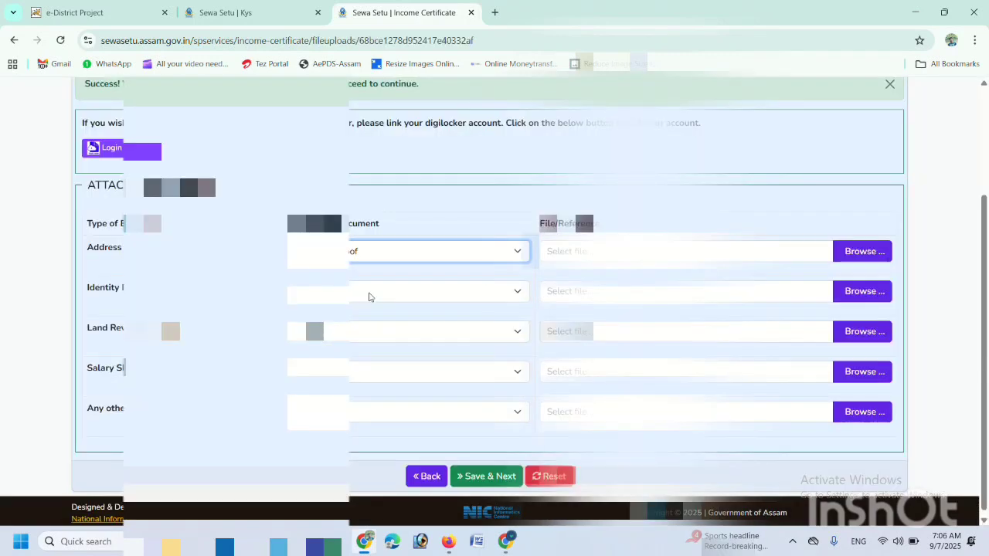
Examine the required enclosures in the attachment list, including address proof, identity proof and land revenue receipt.
double_click(135, 247)
left_click_drag(142, 248, 59, 264)
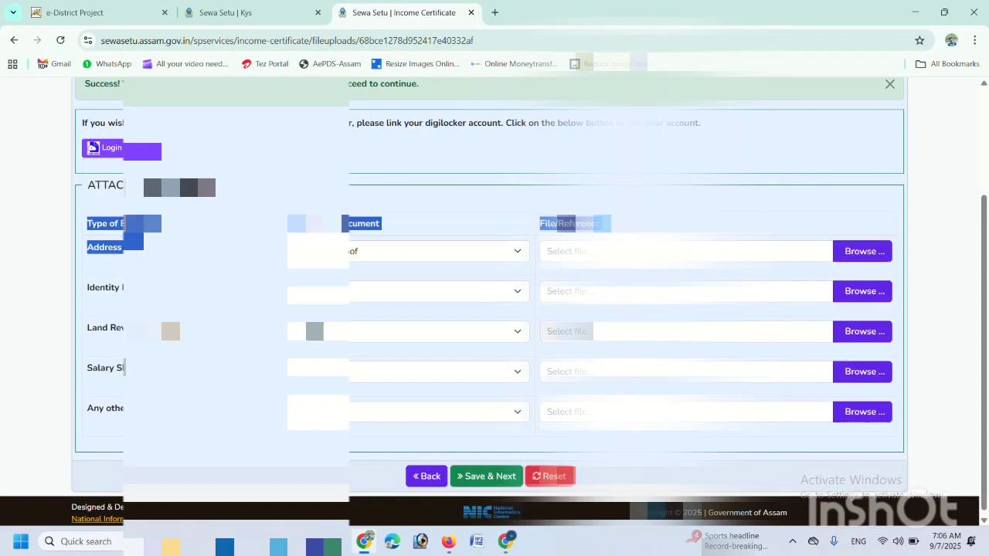
left_click_drag(148, 288, 68, 305)
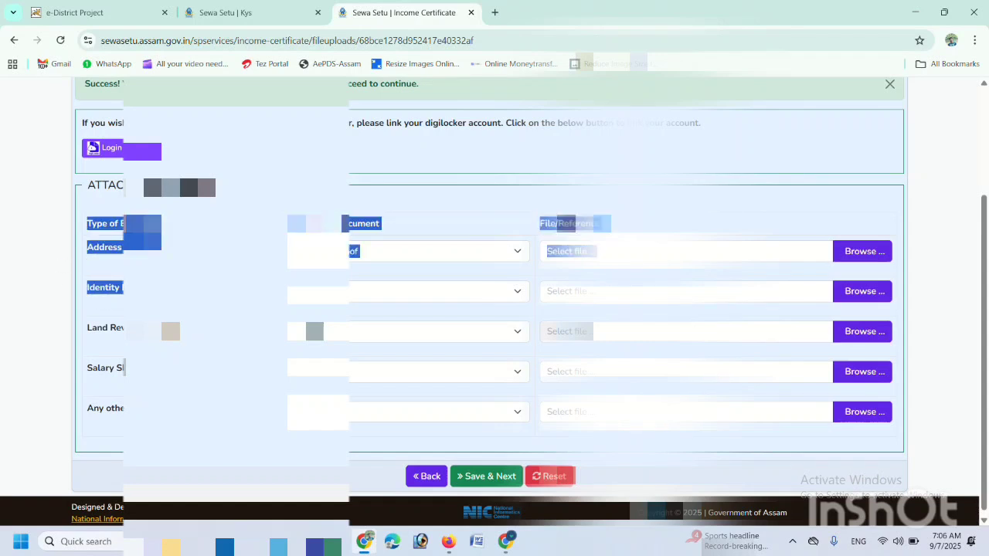
left_click_drag(182, 332, 74, 349)
scroll(178, 347, "down", 1)
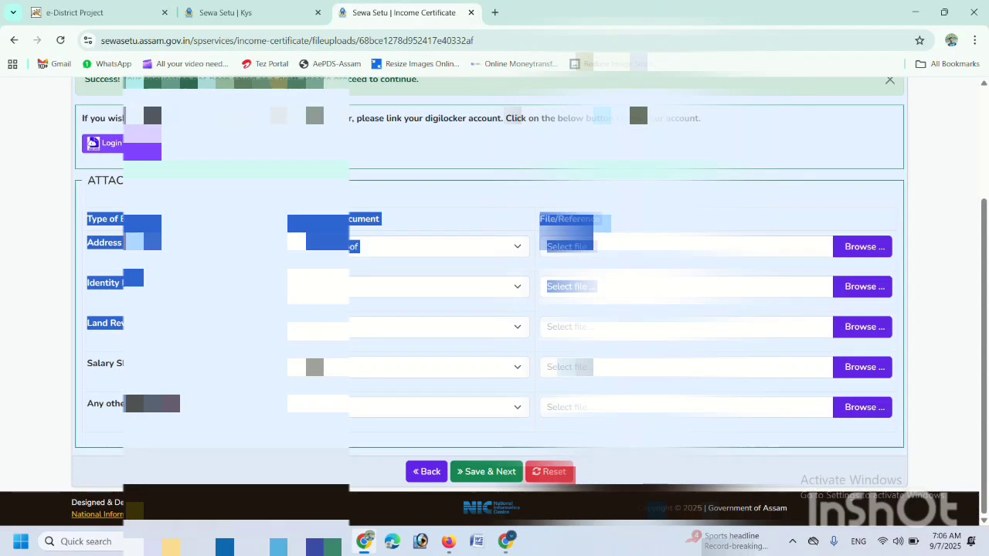
left_click(178, 348)
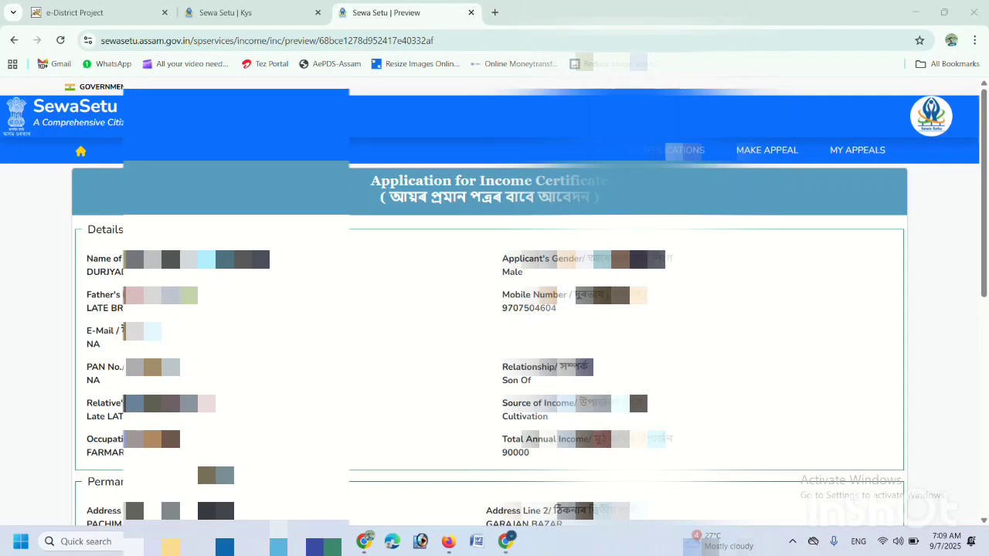
Review the application preview through to its attached documents and go on to making the payment.
scroll(77, 309, "down", 4)
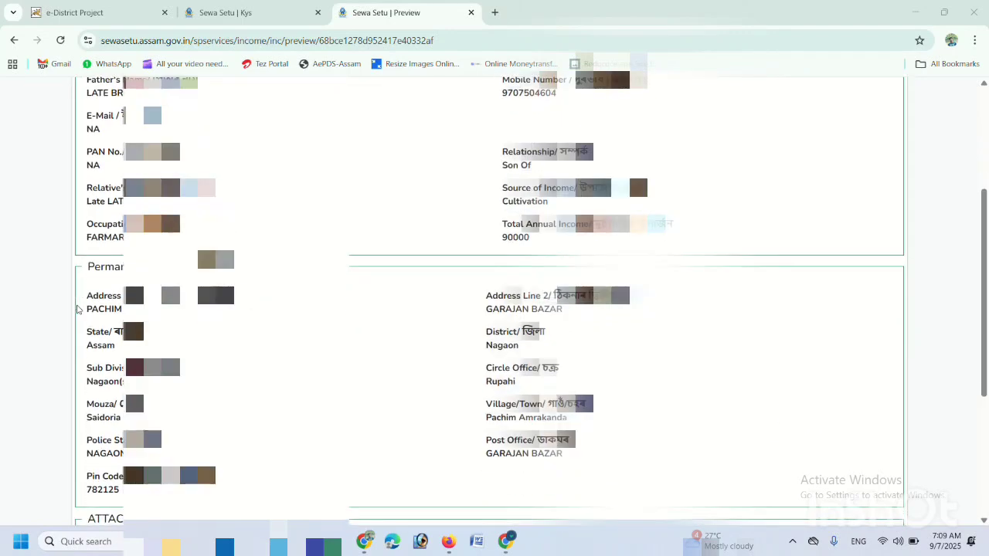
scroll(77, 309, "down", 3)
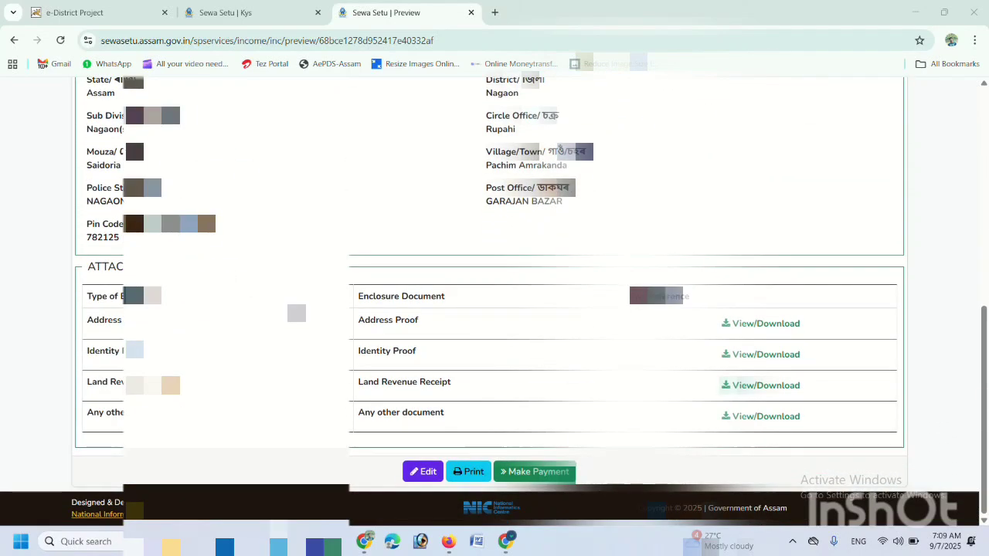
left_click(535, 471)
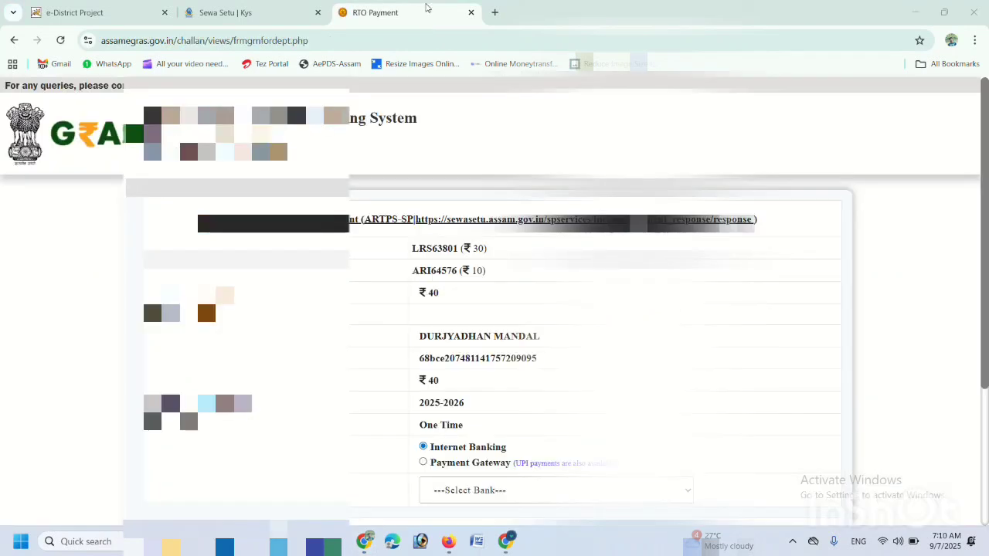
Choose Payment Gateway as the payment method with IDFC FIRST BANK (No Charges) as the bank.
scroll(255, 181, "down", 2)
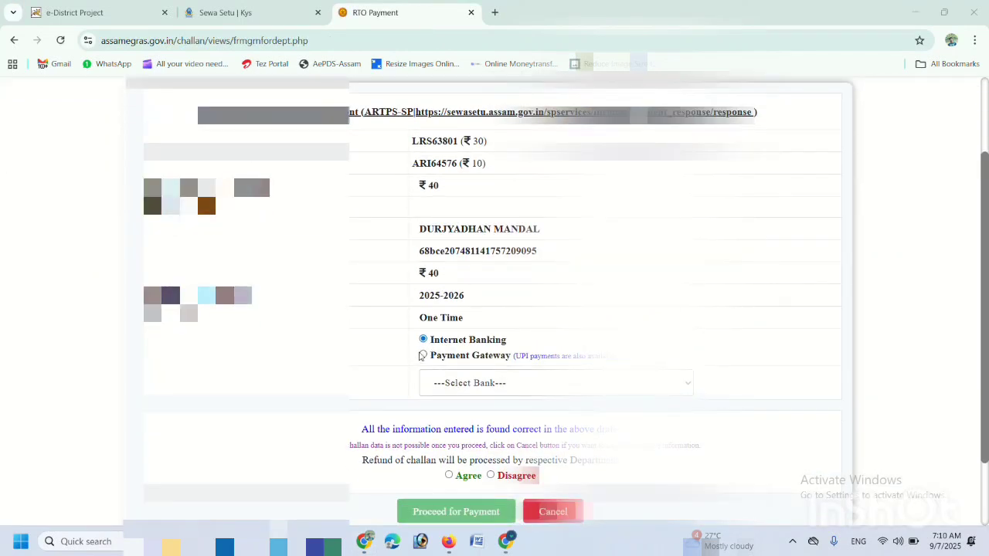
left_click(422, 355)
left_click(462, 381)
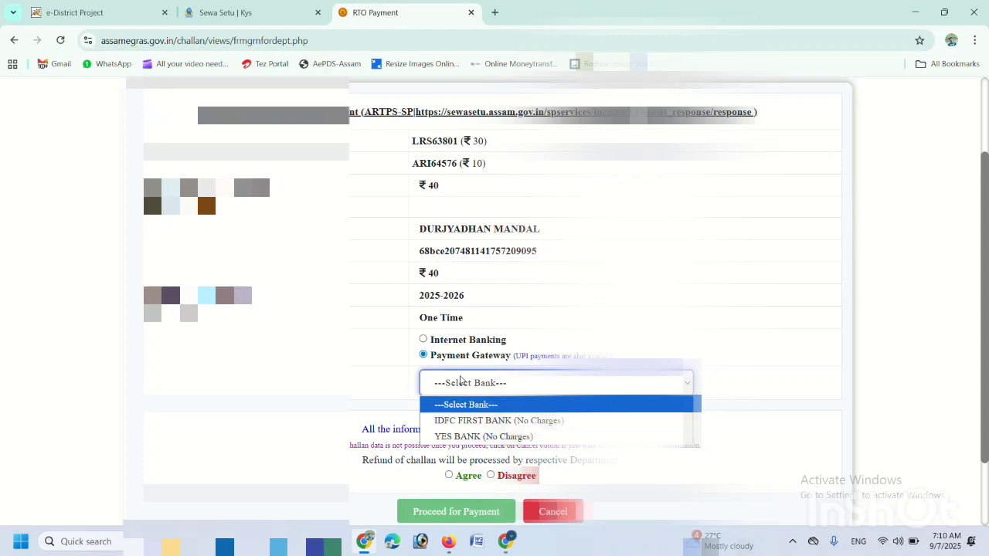
left_click(474, 423)
Agree to the challan declaration, proceed for payment and acknowledge the GRN number notice.
scroll(400, 307, "down", 1)
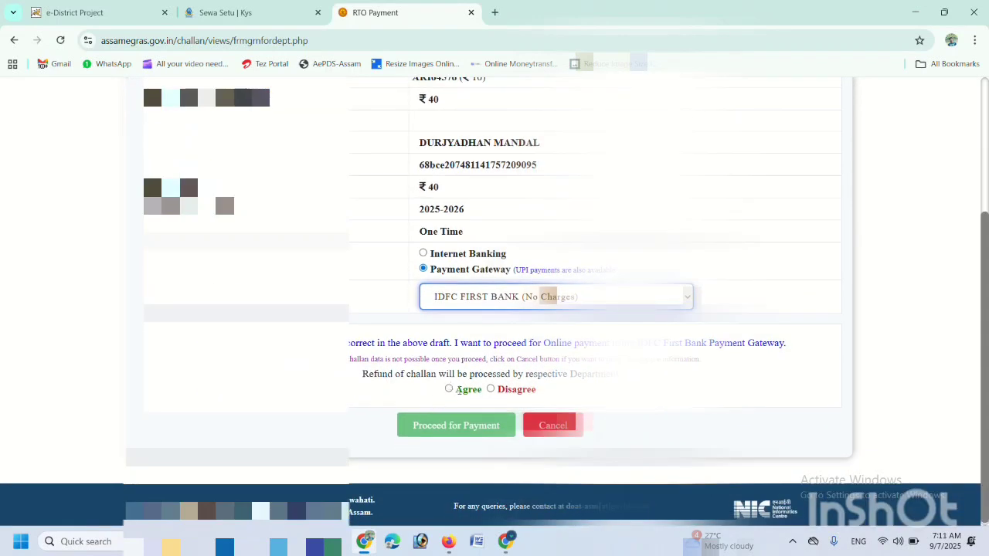
left_click(448, 389)
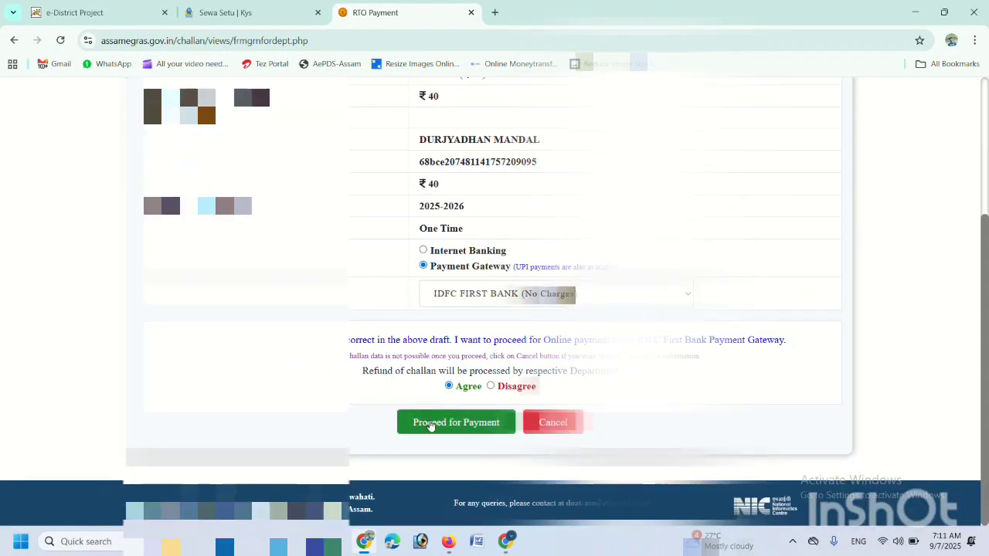
left_click(430, 424)
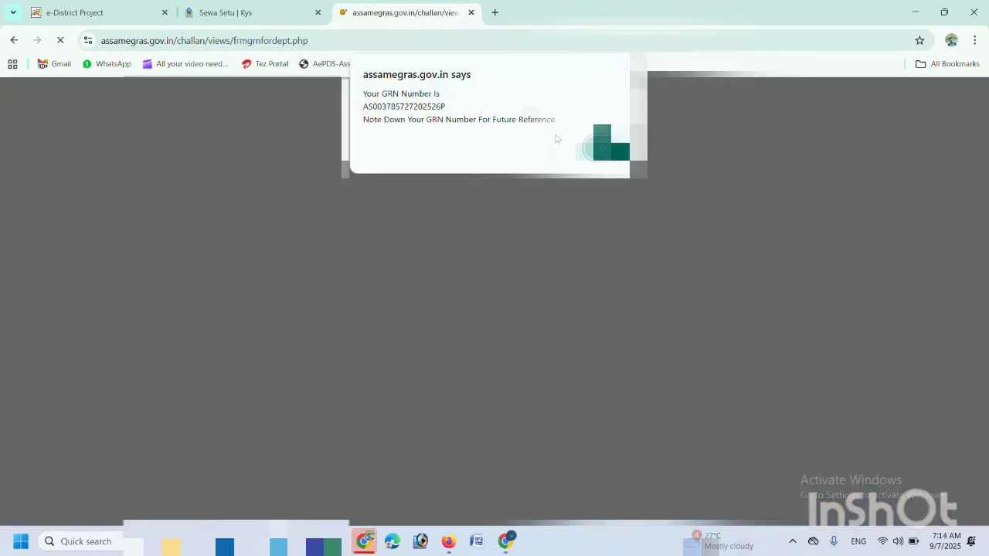
left_click(609, 153)
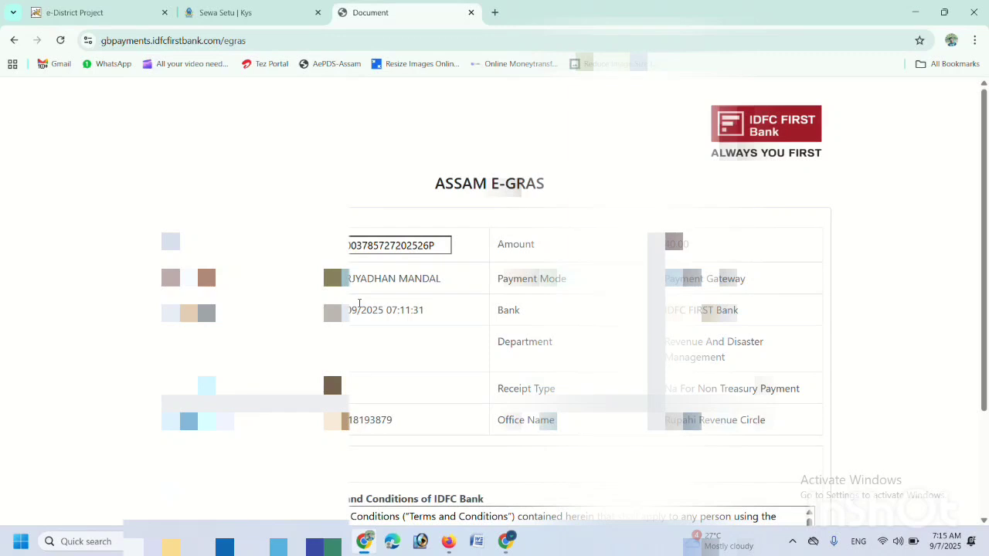
Read through the IDFC Bank payment details and terms and conditions, and proceed to the payment page.
scroll(359, 303, "down", 2)
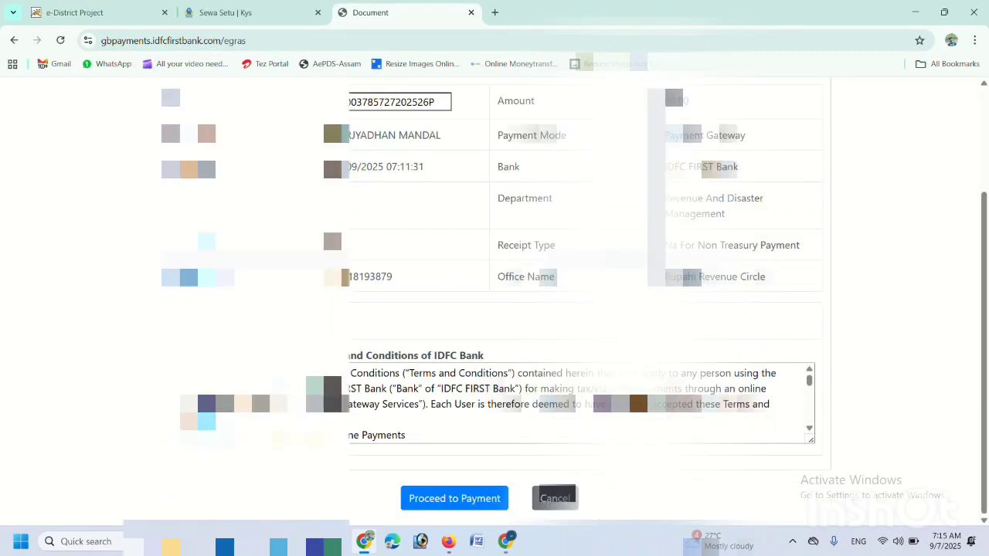
scroll(579, 401, "down", 3)
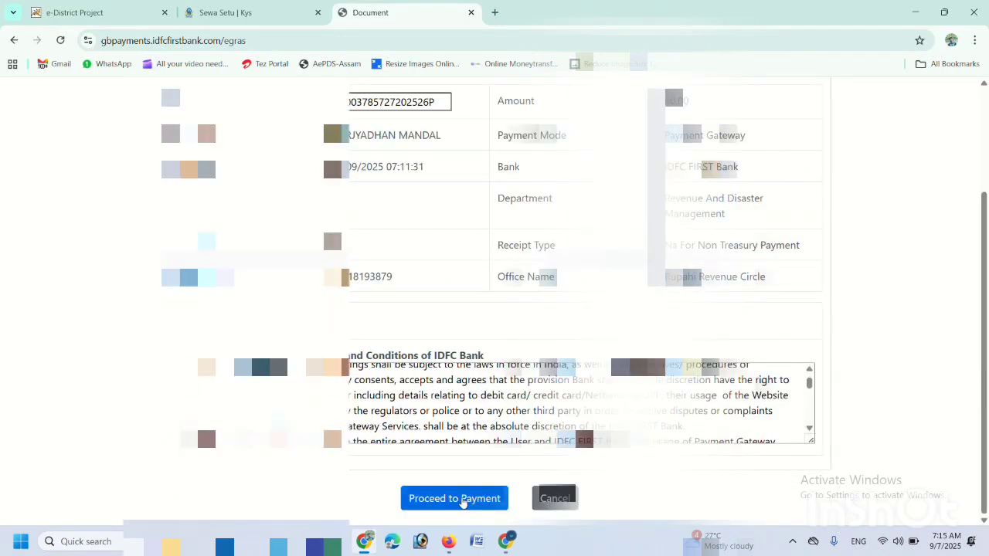
left_click(462, 499)
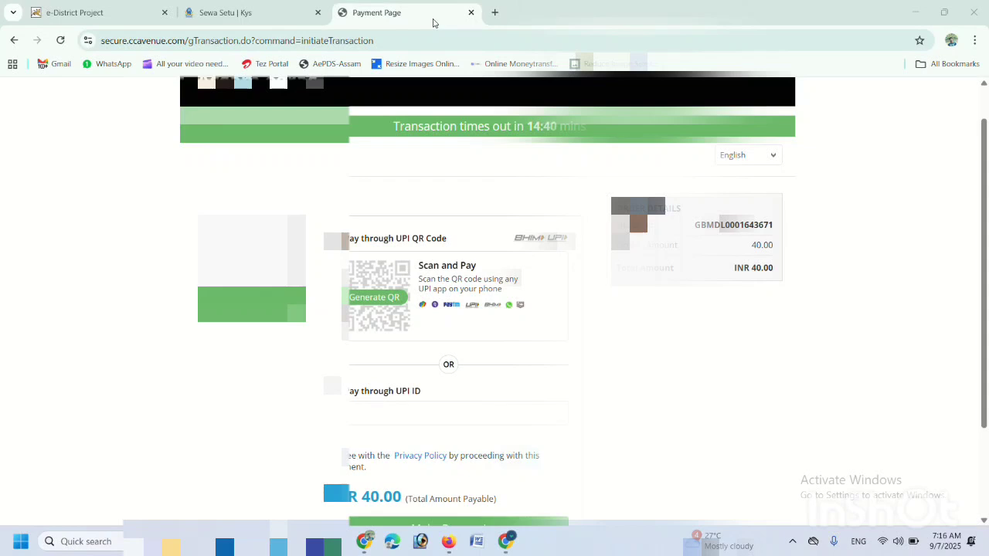